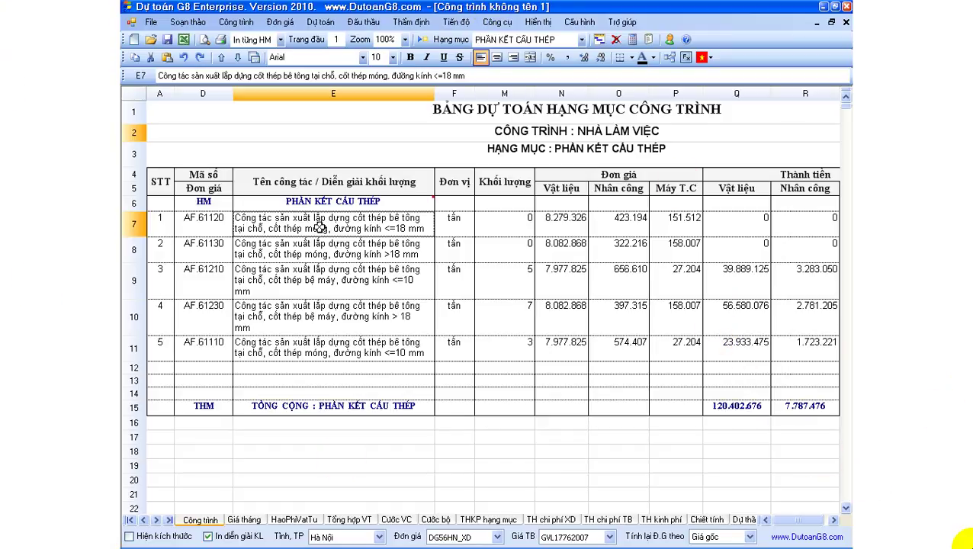
Insert two blank rows between work items AF.61120 and AF.61130.
left_click(320, 252)
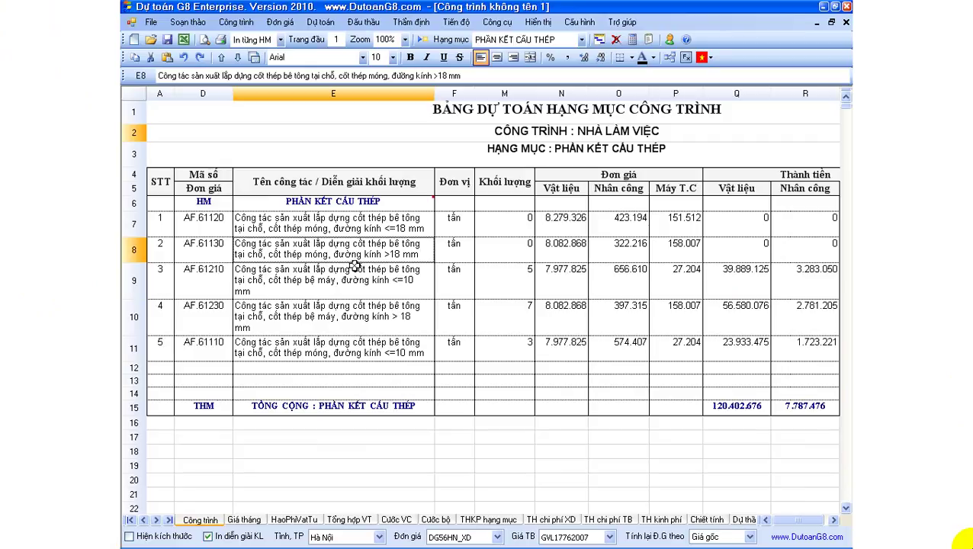
right_click(354, 257)
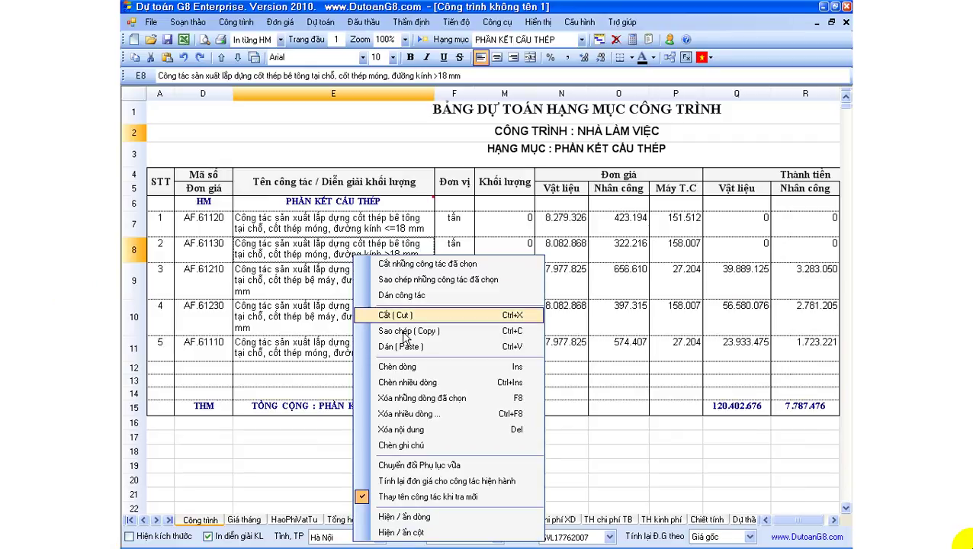
left_click(424, 369)
right_click(375, 247)
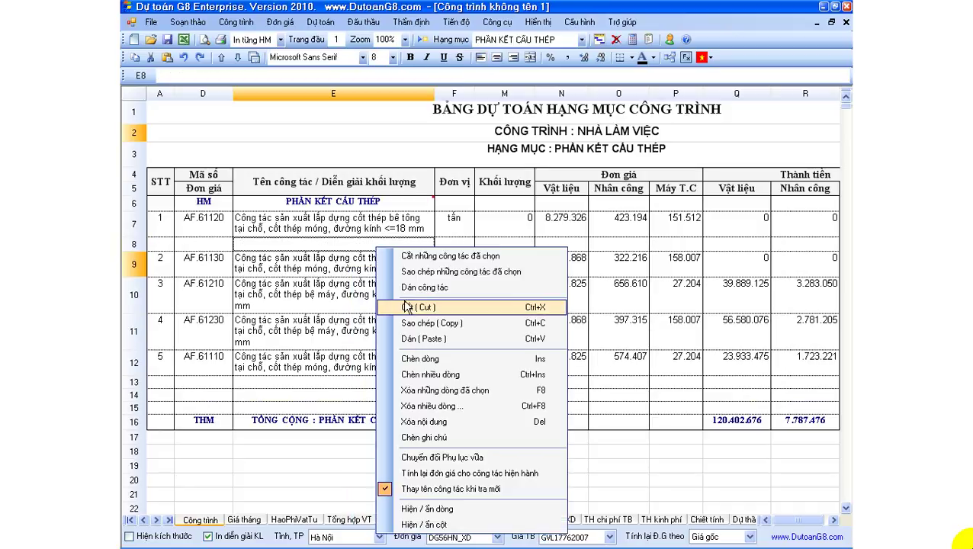
left_click(439, 359)
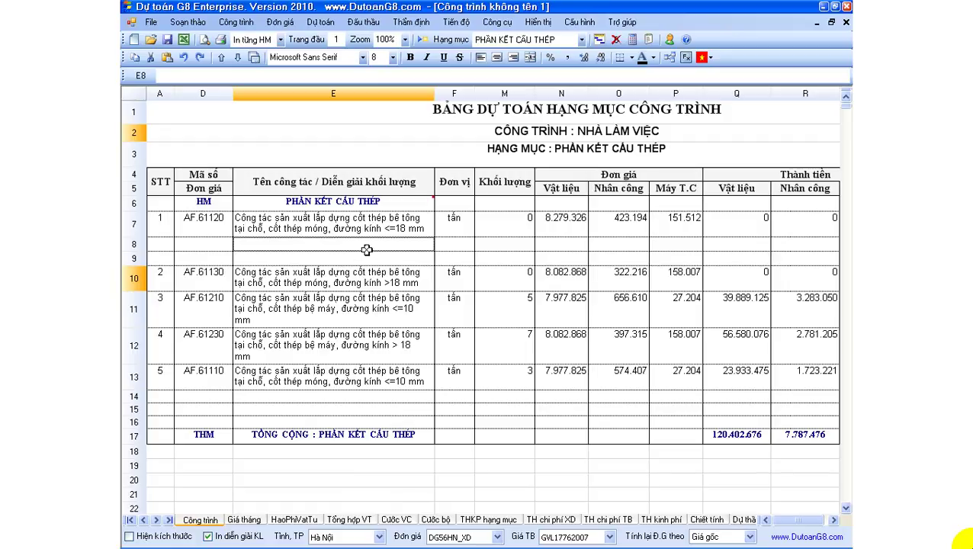
Enter the quantity breakdown lines "D16: 1+2x(3+4)" and "D14: 2x 5 +7" in the blank rows under AF.61120.
type("D16: 1+2x(3+4")
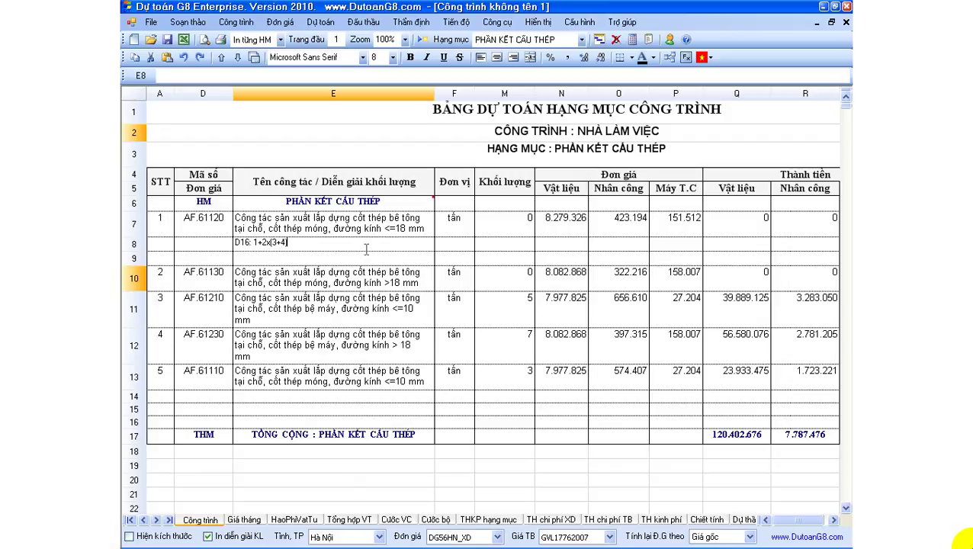
key("Return")
type("D14: 2x 5 +7")
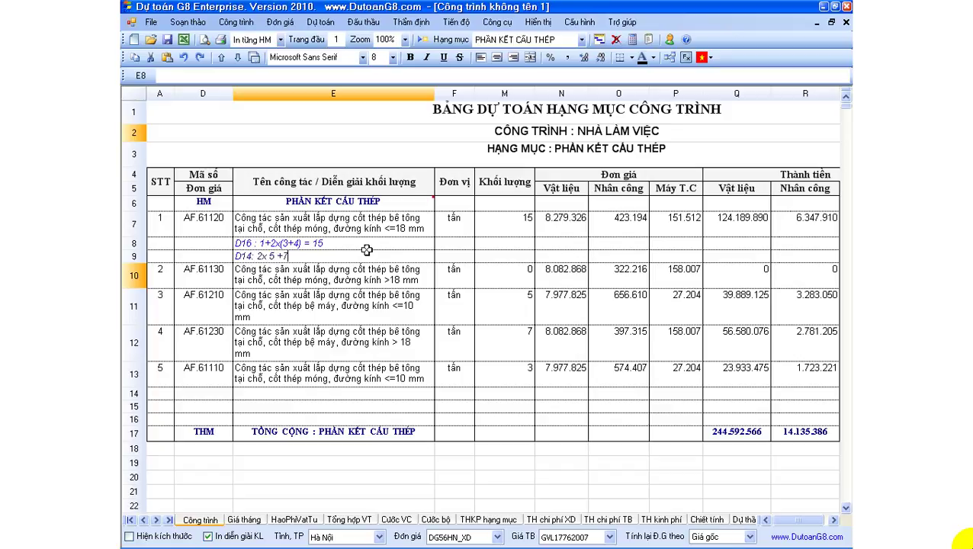
key("Return")
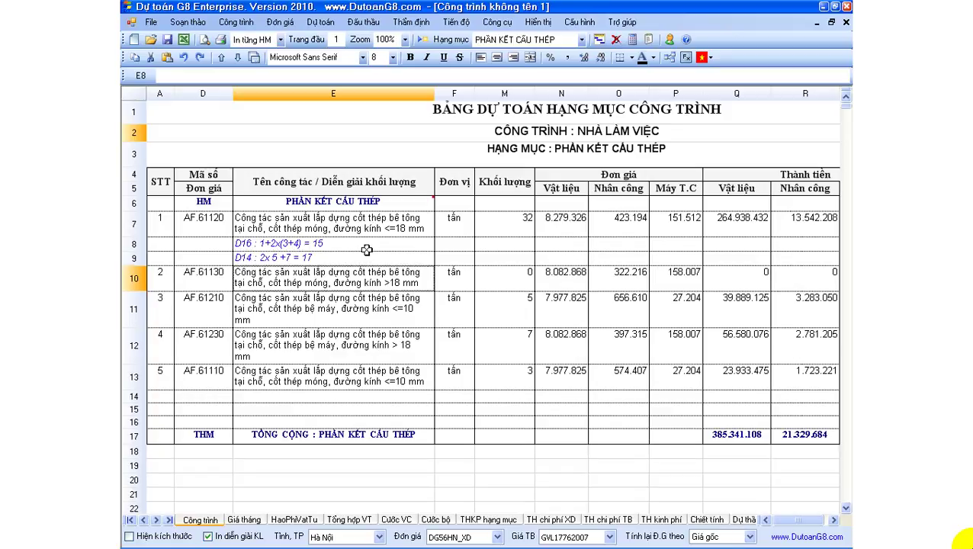
mouse_move(349, 245)
left_mouse_down()
mouse_move(341, 257)
mouse_move(340, 245)
left_mouse_up()
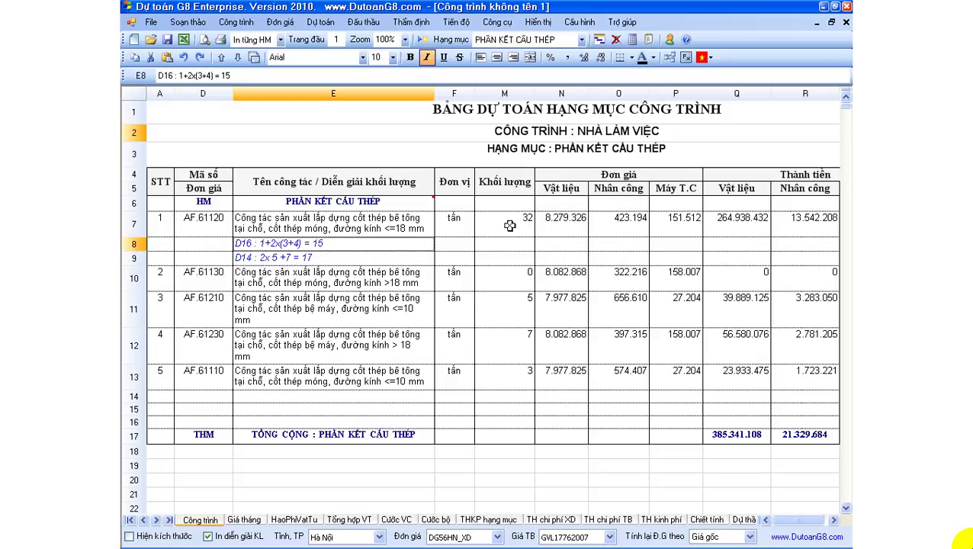
left_click(341, 257)
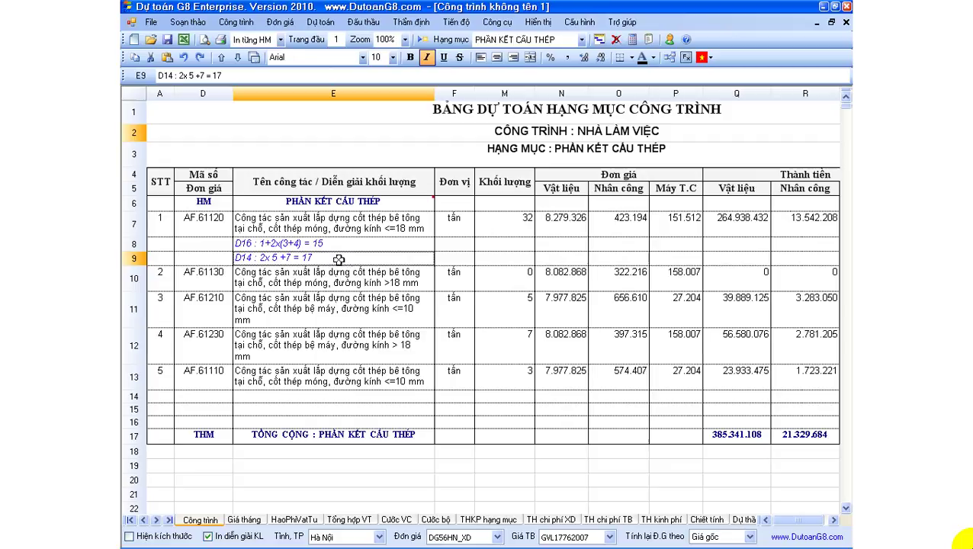
left_click(509, 227)
left_click(383, 279)
left_click(371, 302)
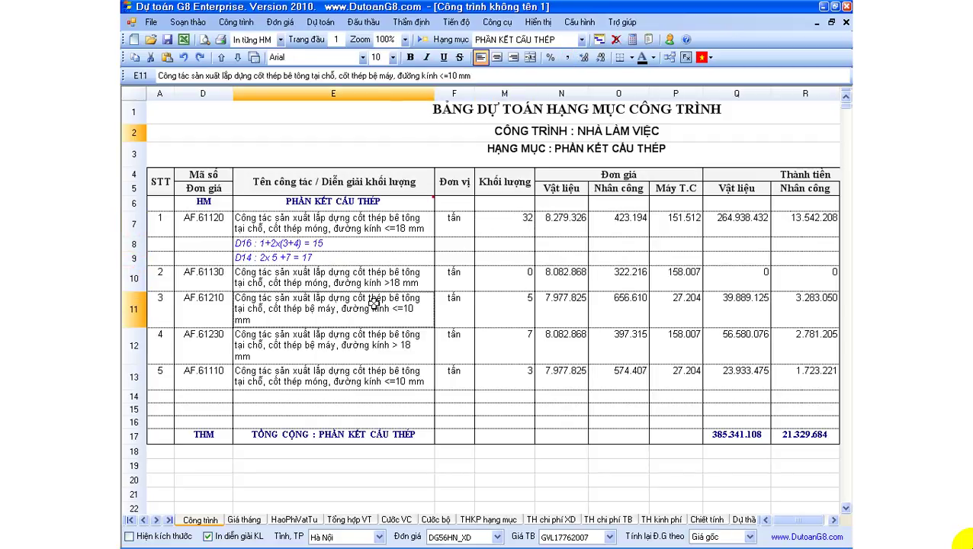
Enter =6 directly as the quantity of work item AF.61130.
left_click(500, 279)
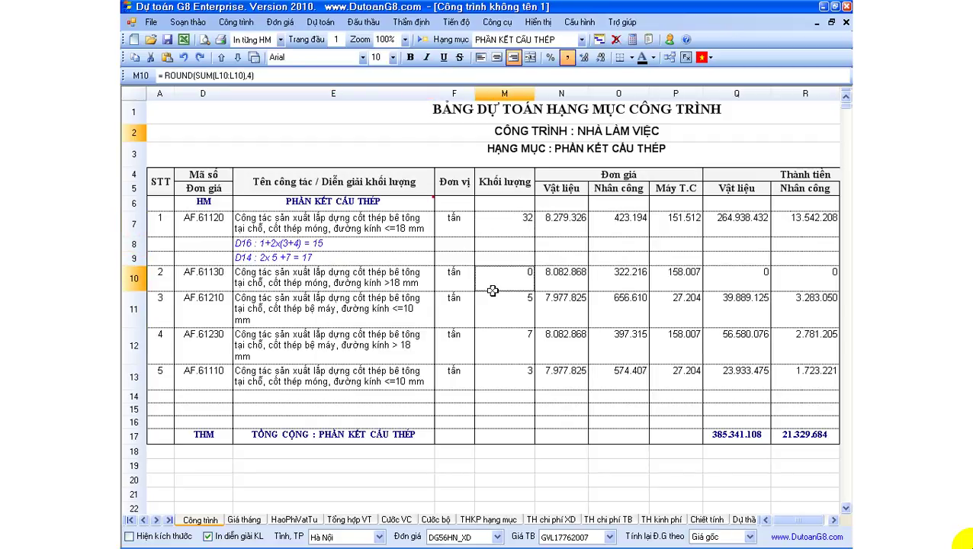
type("=6")
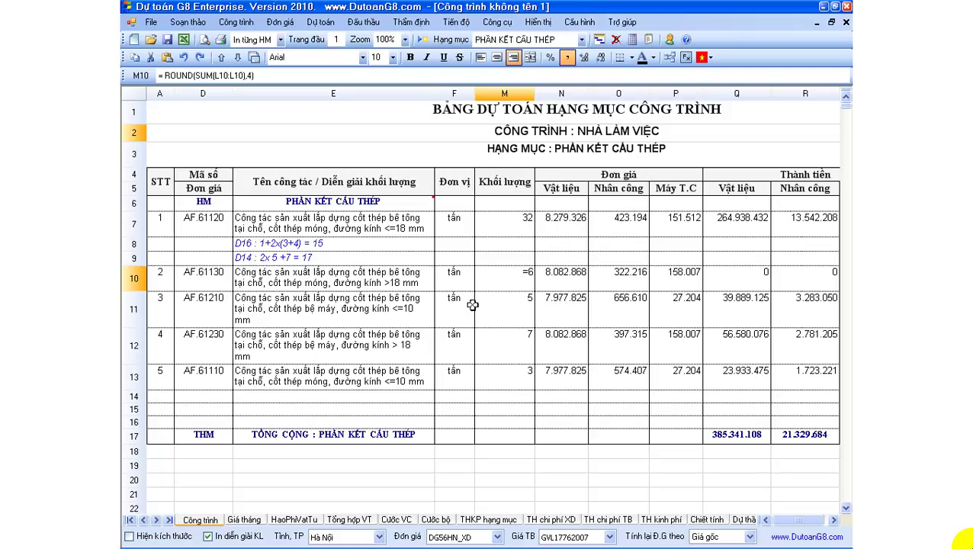
left_click(410, 284)
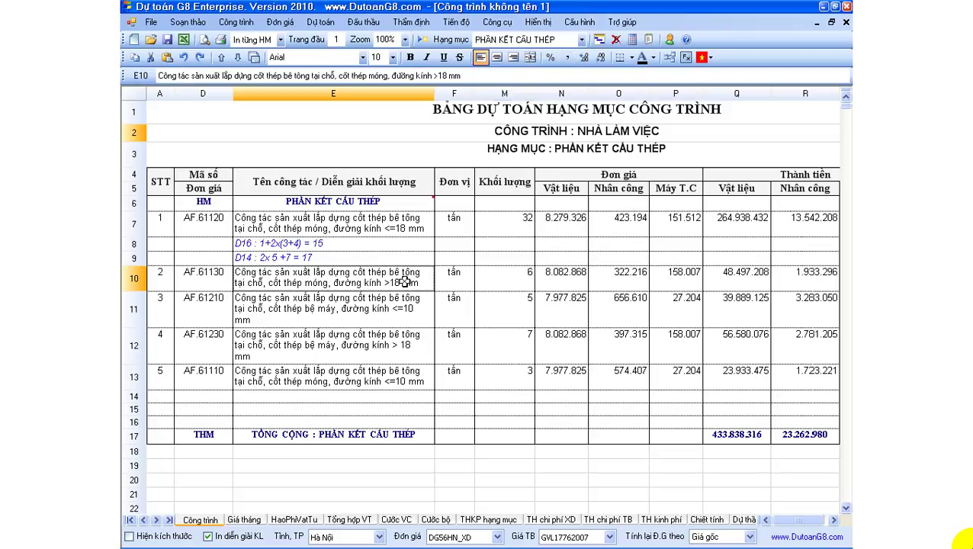
left_click(387, 259)
left_click(384, 247)
left_click(381, 263)
left_click(369, 280)
left_click(348, 305)
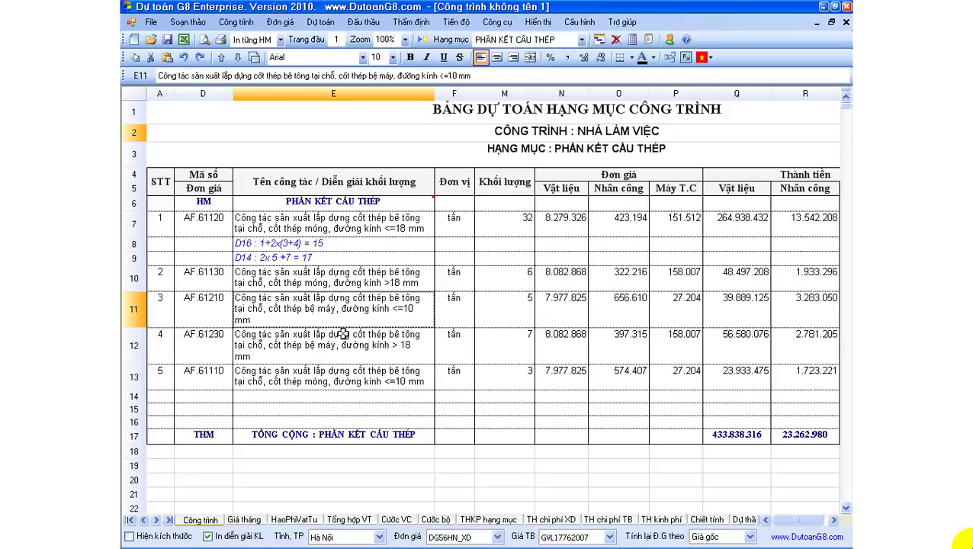
Insert two blank rows between work items AF.61230 and AF.61110.
left_click(344, 366)
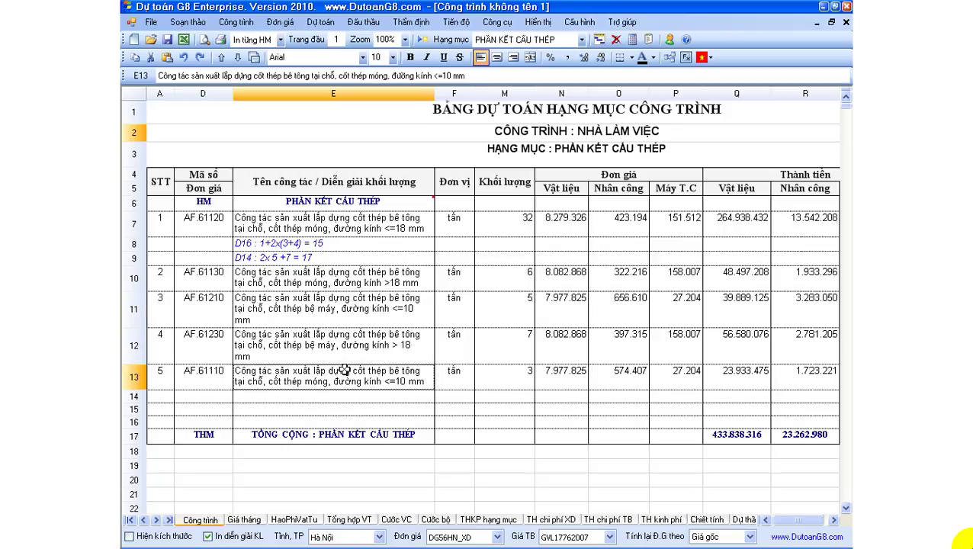
right_click(343, 372)
left_click(356, 373)
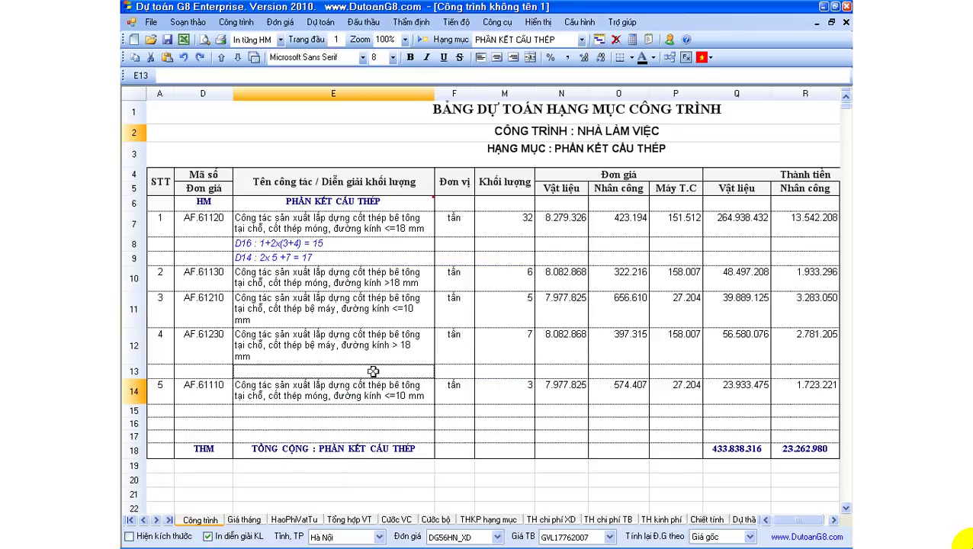
right_click(374, 373)
left_click(459, 375)
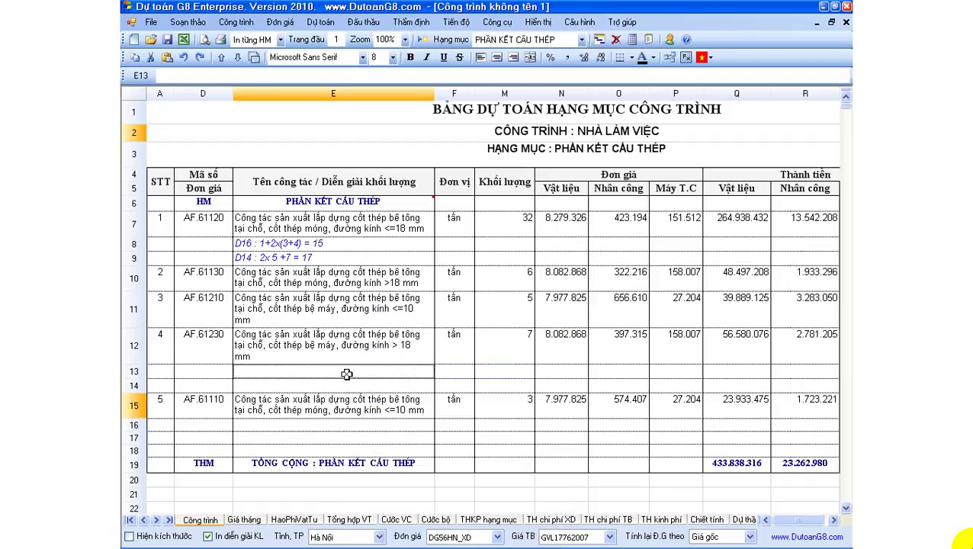
Enter the quantity breakdown lines "D22:5+7" and "D25:4+6" in the blank rows under AF.61230.
type("D")
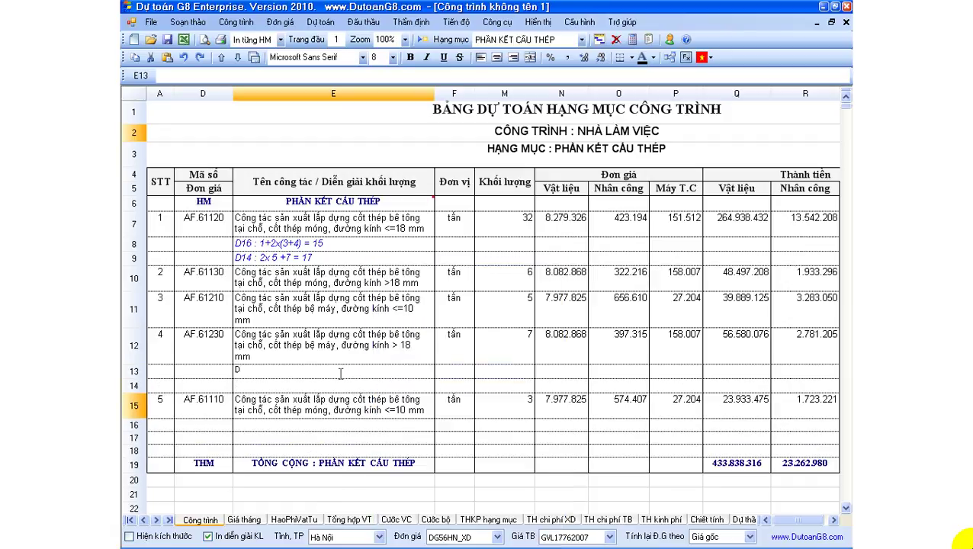
type("22:5+7")
left_click(343, 381)
type("D25:4+6")
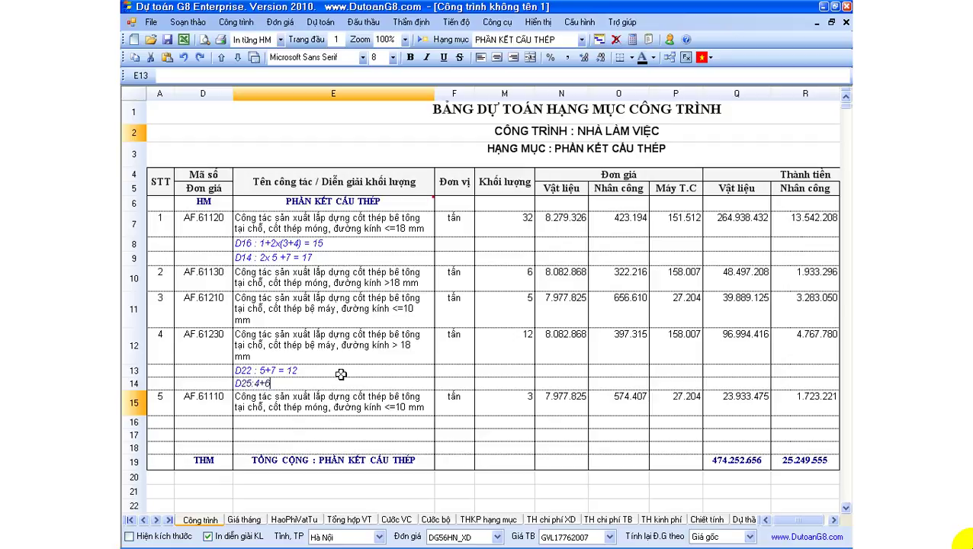
key("Return")
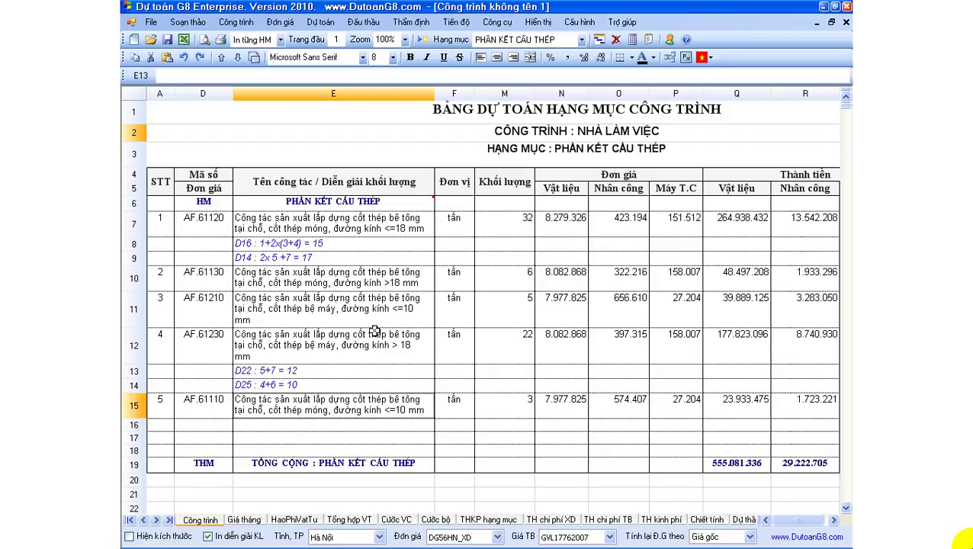
Insert a row under work item AF.61130 and enter the quantity breakdown "D22:5+7" in it.
left_click(367, 303)
right_click(367, 303)
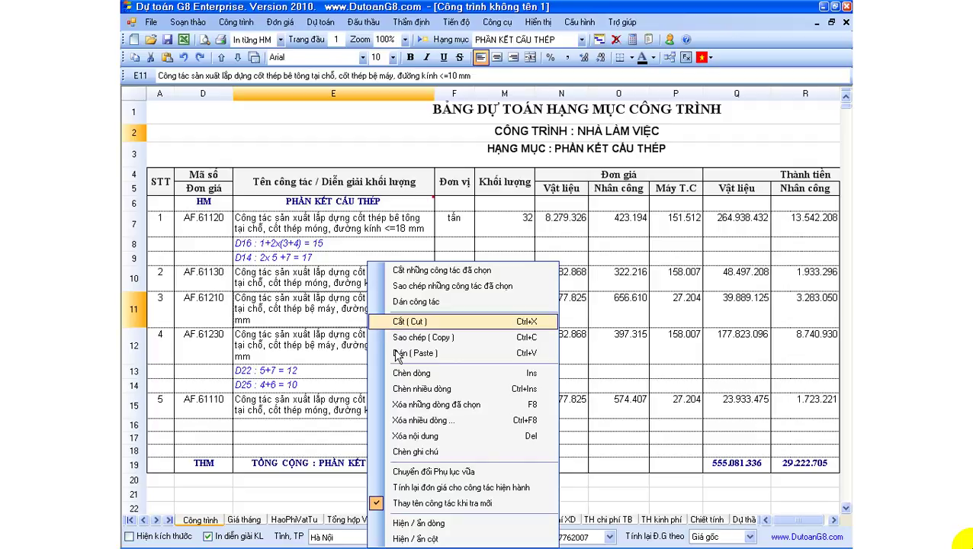
left_click(417, 374)
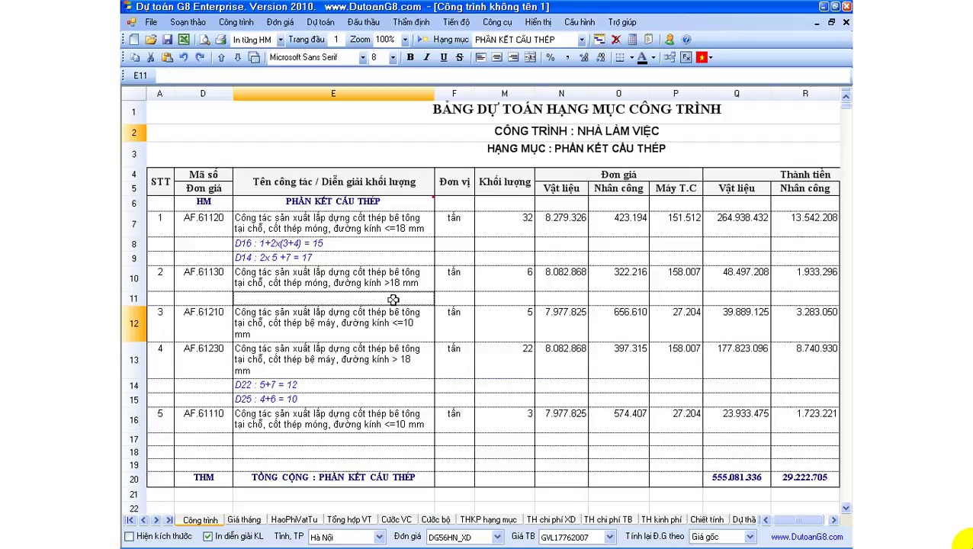
type("D")
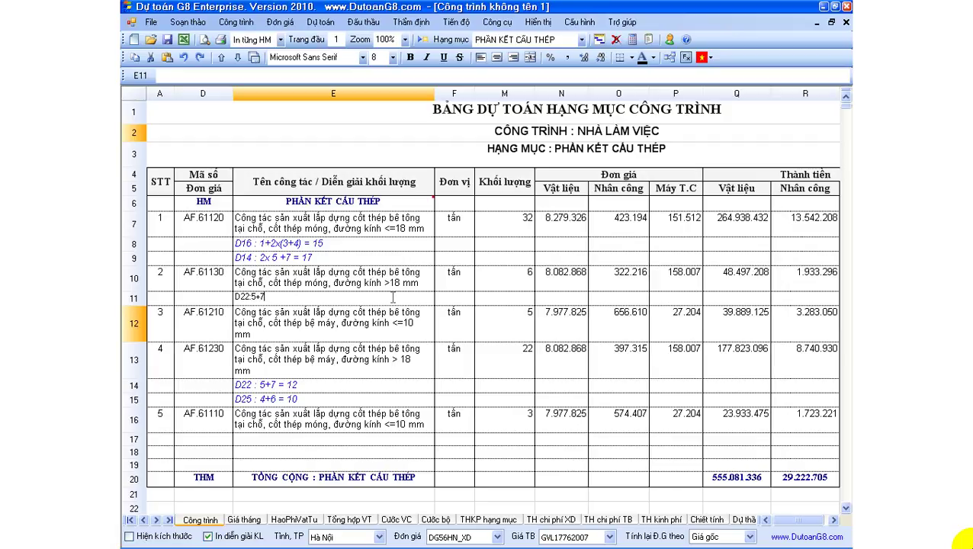
type("22 : 5+7")
key("Return")
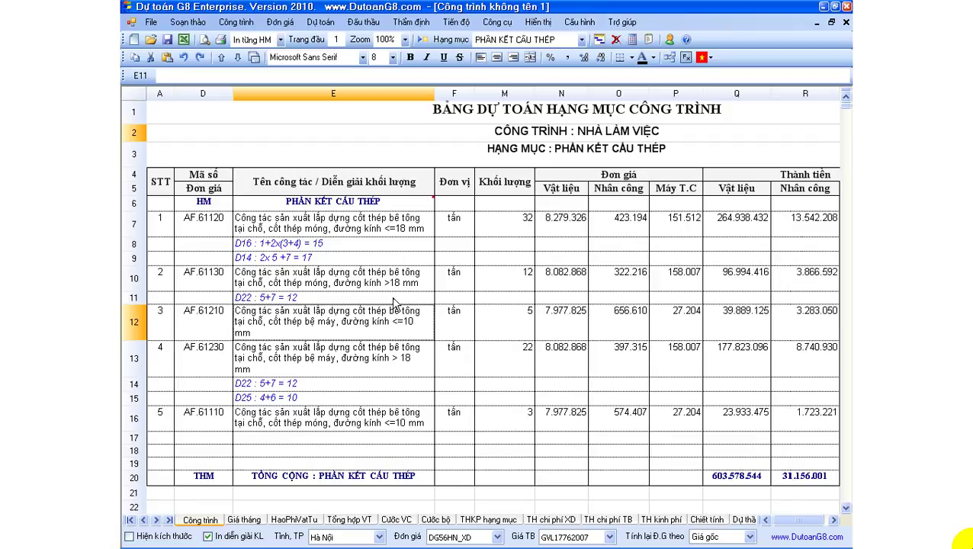
Change the D22 breakdown expression under AF.61130 to 5+4.
left_click(273, 297)
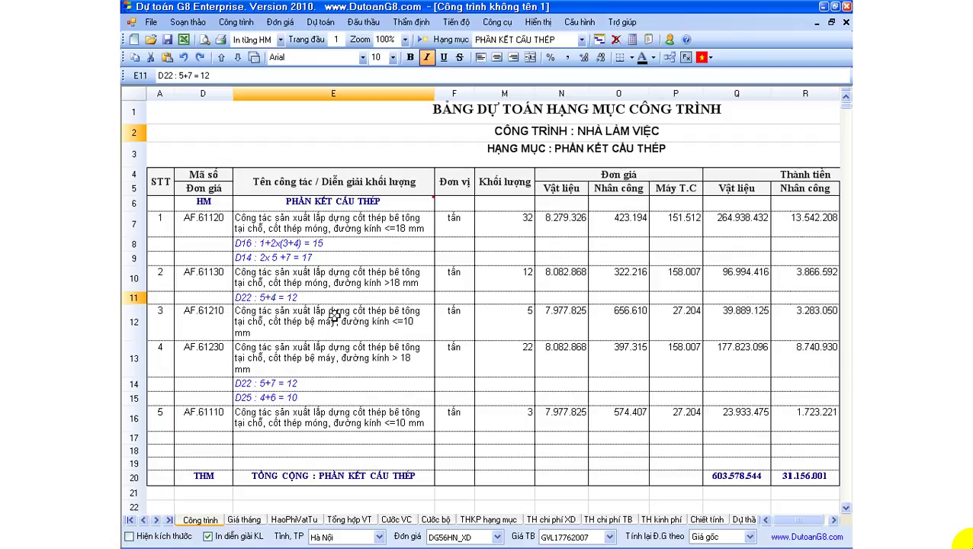
key("Return")
left_click(328, 296)
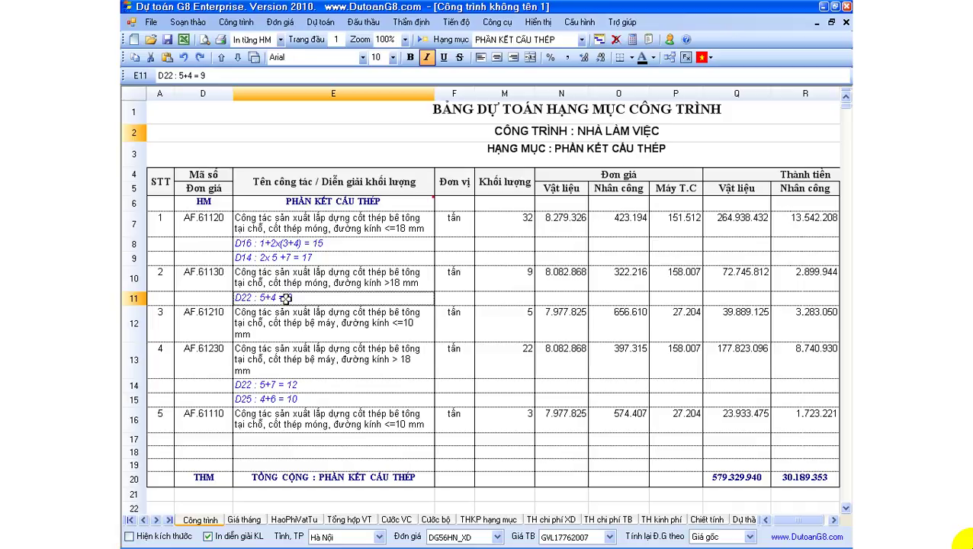
left_click(298, 387)
left_click(318, 357)
left_click(321, 309)
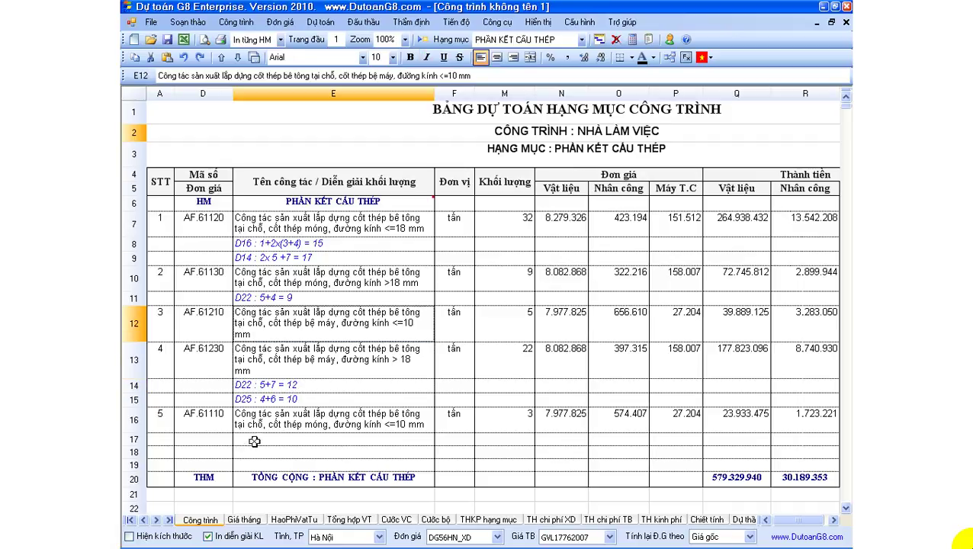
Open the Thép sheet with the steel statistics for the work item group.
left_click(157, 519)
left_click(157, 519)
left_click(157, 519)
left_click(157, 519)
left_click(157, 519)
left_click(702, 521)
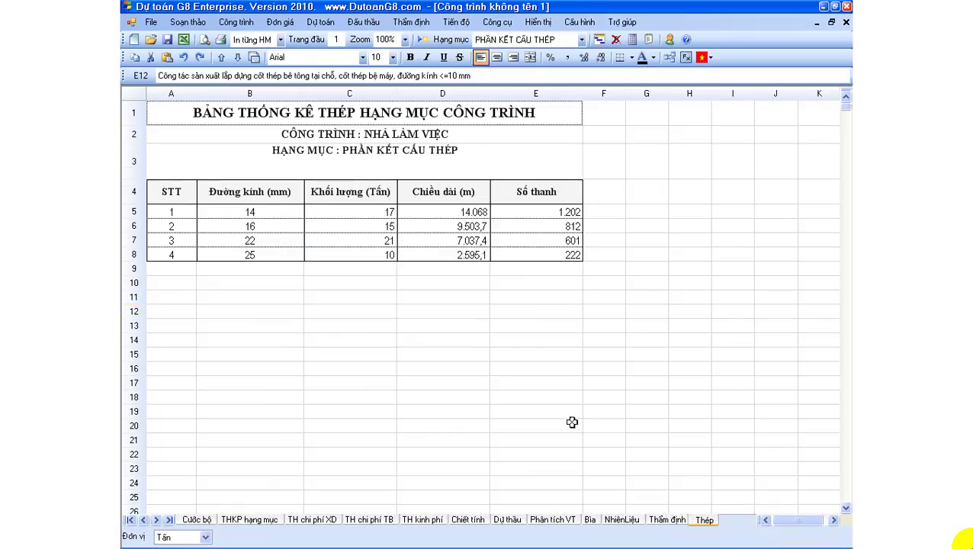
Examine the listed bar diameters in the steel statistics table and the tonnage of the 22 mm bars.
left_click(315, 224)
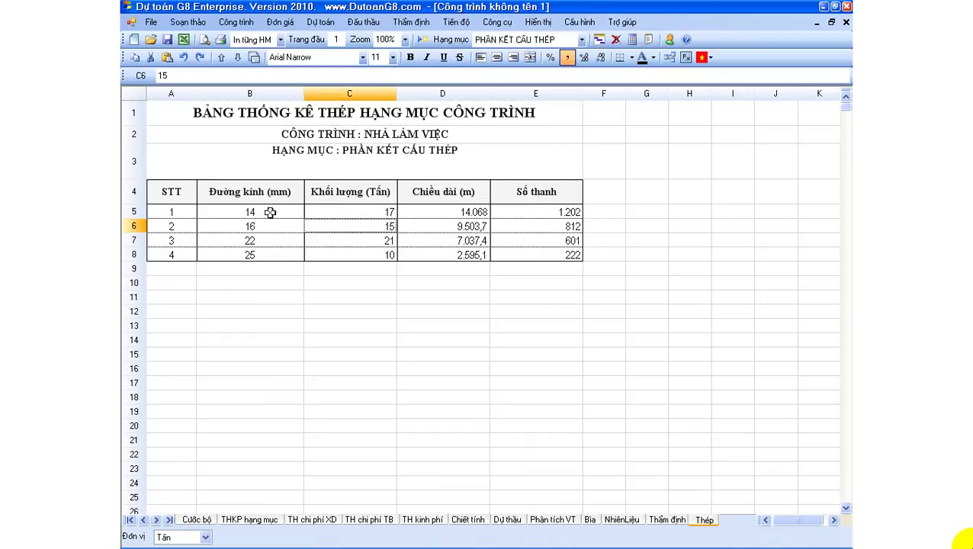
left_click_drag(270, 212, 257, 252)
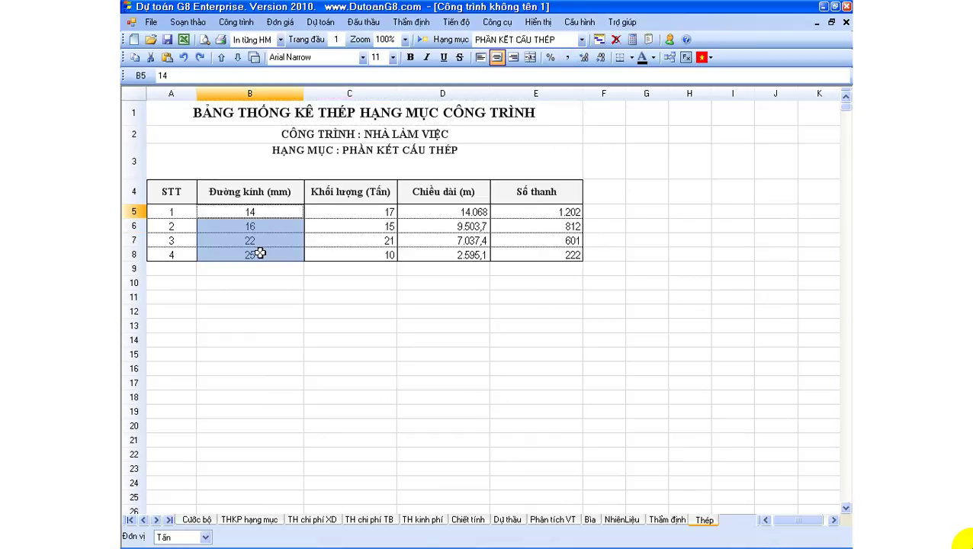
left_click(261, 253)
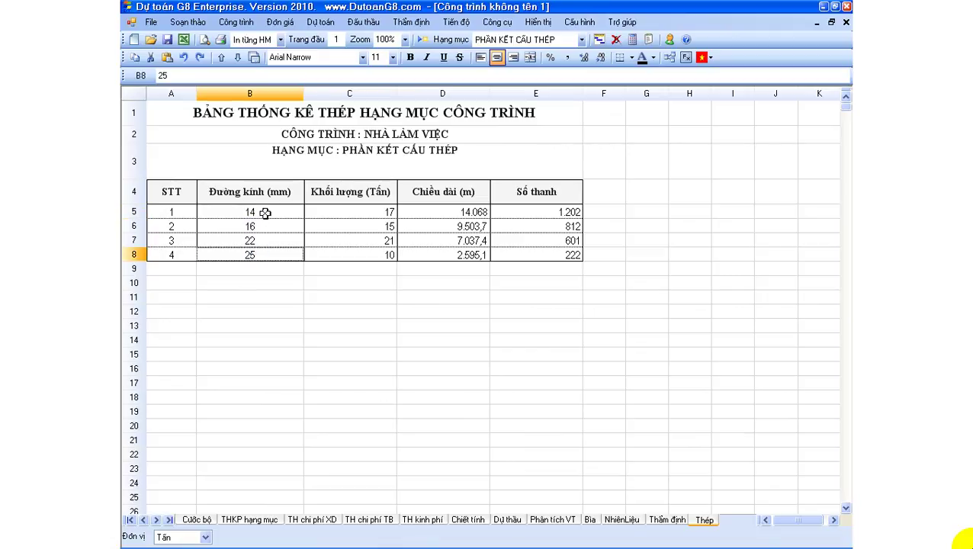
left_click_drag(264, 213, 259, 249)
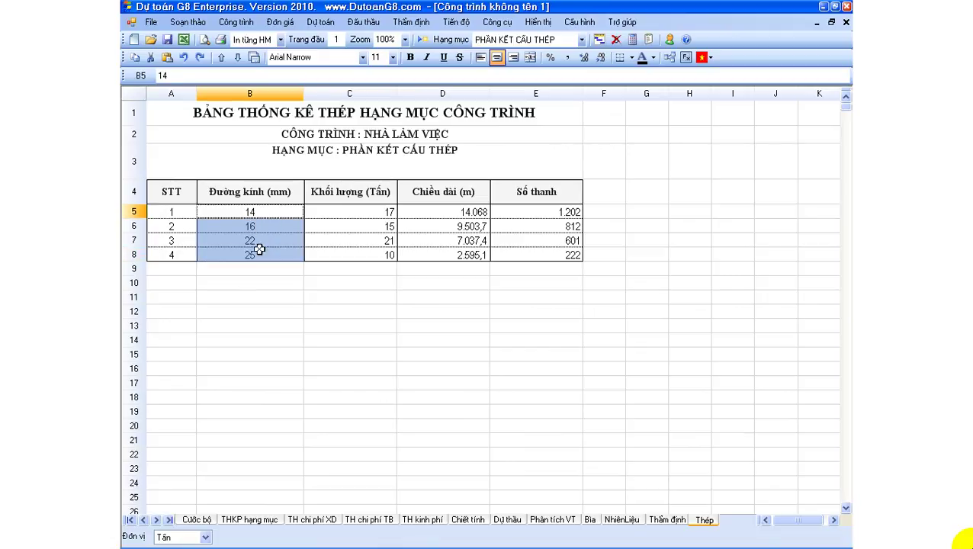
left_click(259, 253)
left_click(216, 240)
left_click(140, 241)
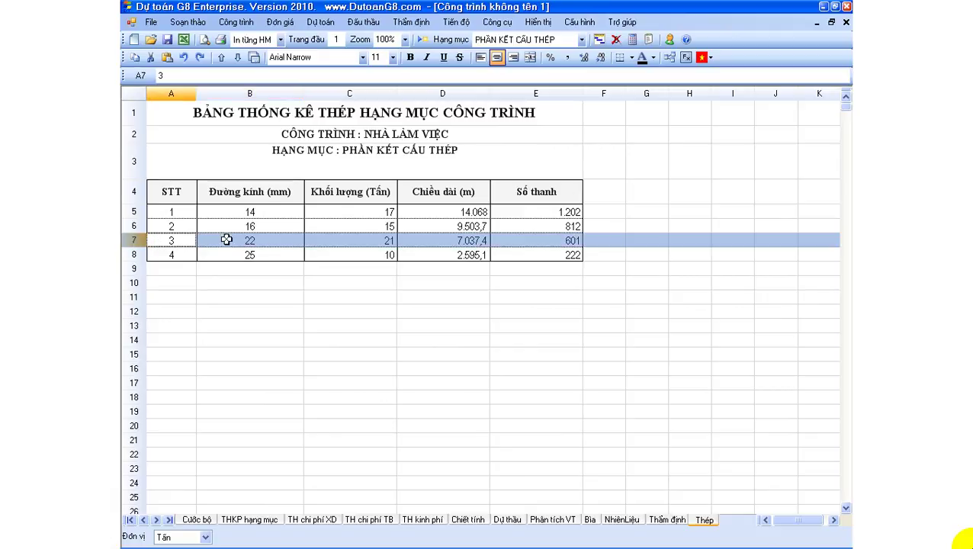
left_click(270, 240)
left_click(380, 241)
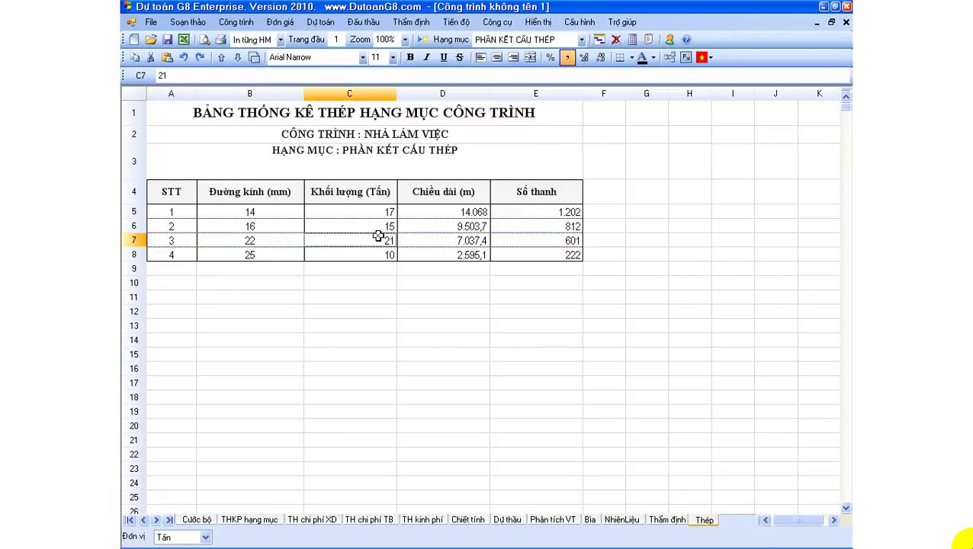
Return to the Công trình estimate sheet.
left_click(131, 520)
left_click(200, 519)
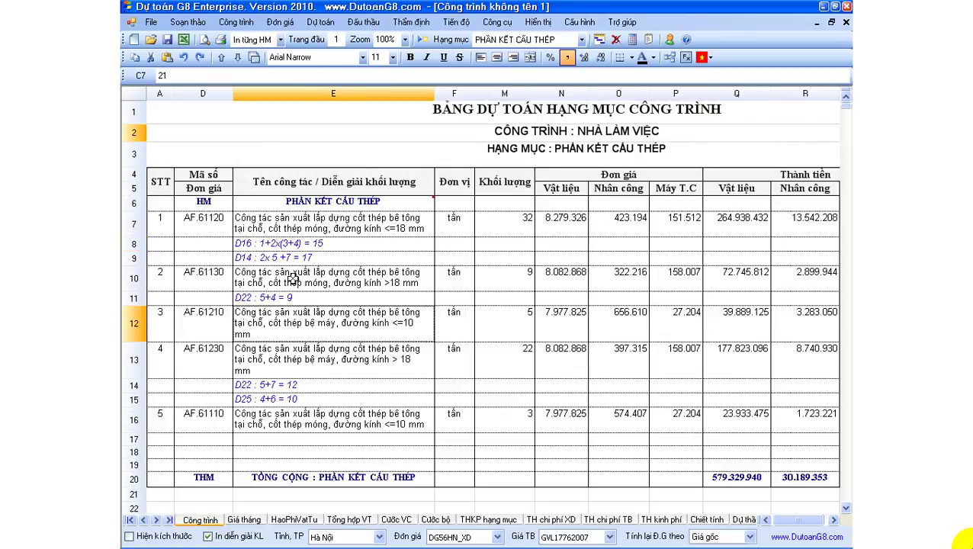
Compare the D22 breakdown lines under AF.61130 and AF.61230 in the estimate.
left_click_drag(261, 241, 250, 297)
left_click(250, 298)
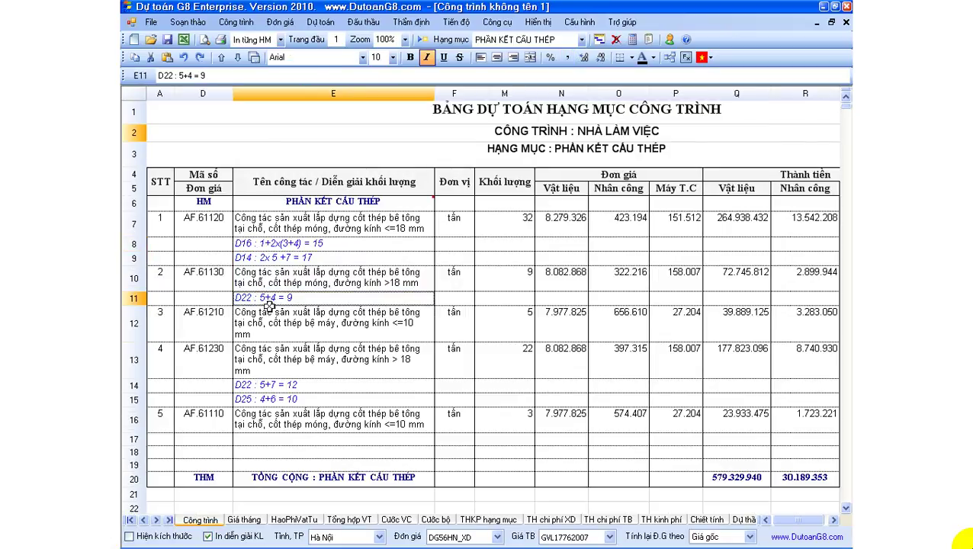
left_click(278, 386)
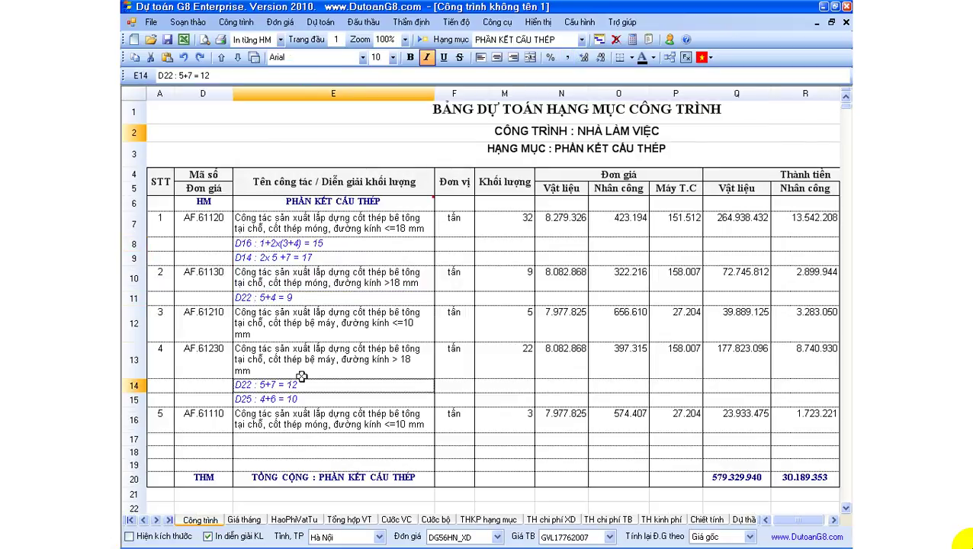
left_click(294, 298)
left_click(298, 380)
Open the Thép sheet with the steel statistics for the work item.
left_click(156, 519)
left_click(156, 519)
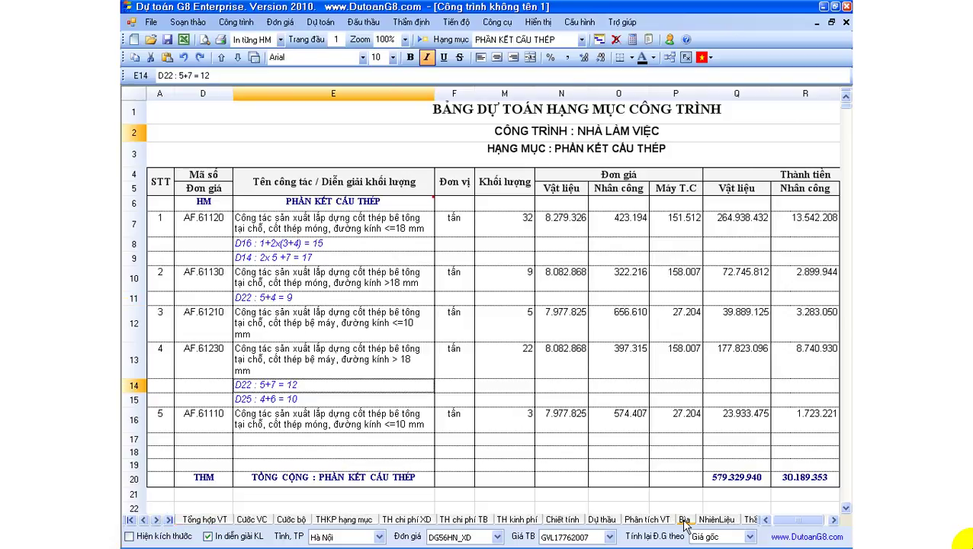
left_click(750, 520)
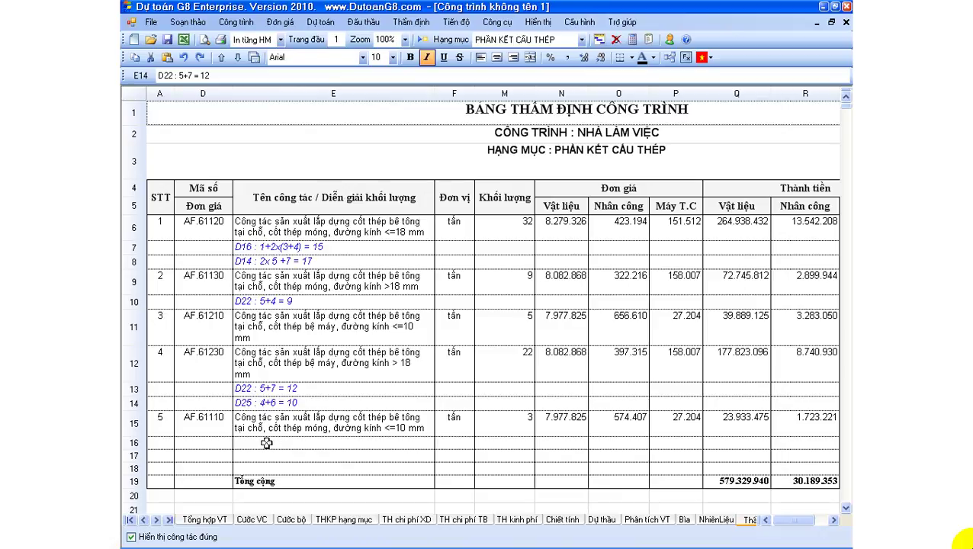
left_click(157, 519)
left_click(157, 519)
left_click(663, 519)
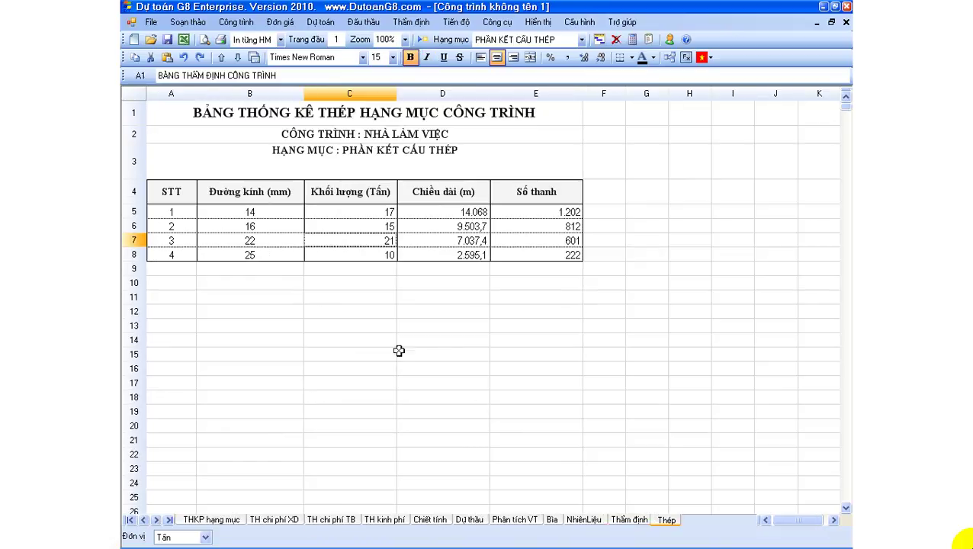
Check the tonnage of the 22 mm bars, then review the whole diameter and Khối lượng columns.
left_click(267, 243)
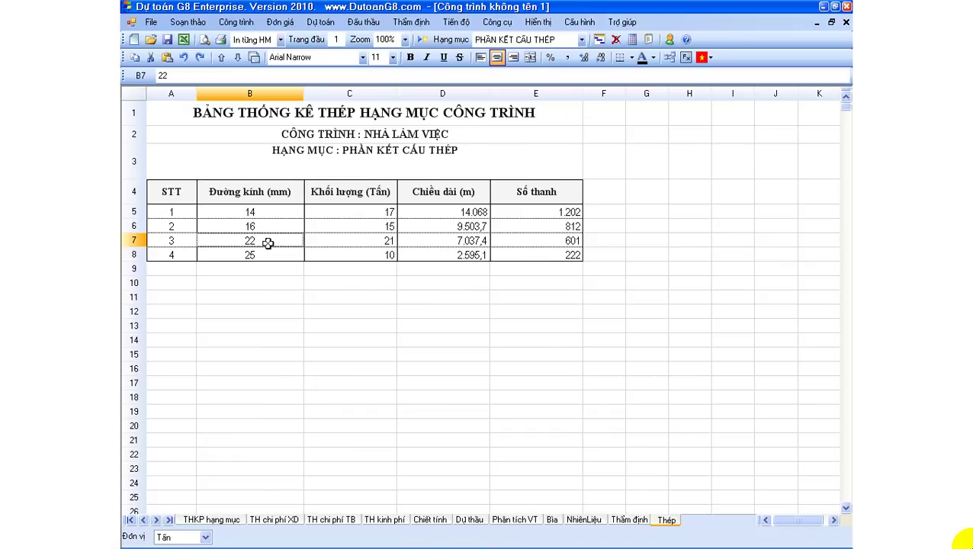
left_click(370, 242)
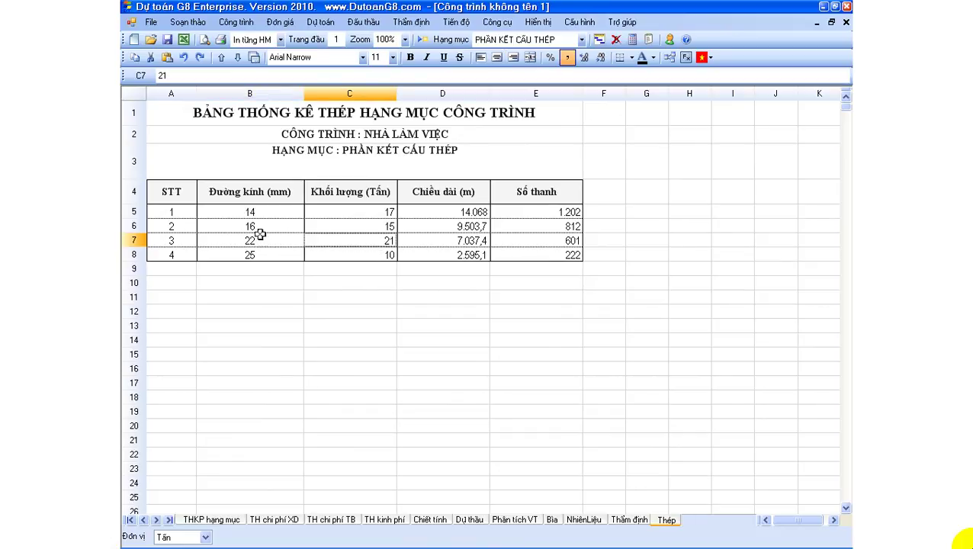
left_click_drag(242, 213, 249, 250)
left_click(348, 206)
left_click_drag(350, 207, 352, 251)
Inspect the Chiều dài (m) formula of the 14 mm bars and the tonnage it refers to.
left_click(459, 214)
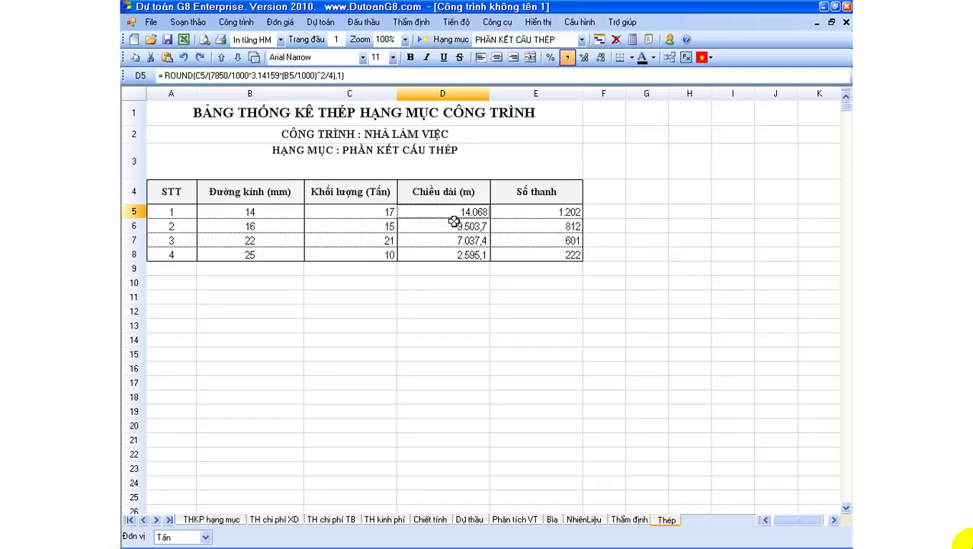
left_click(452, 227)
left_click(452, 211)
left_click(374, 212)
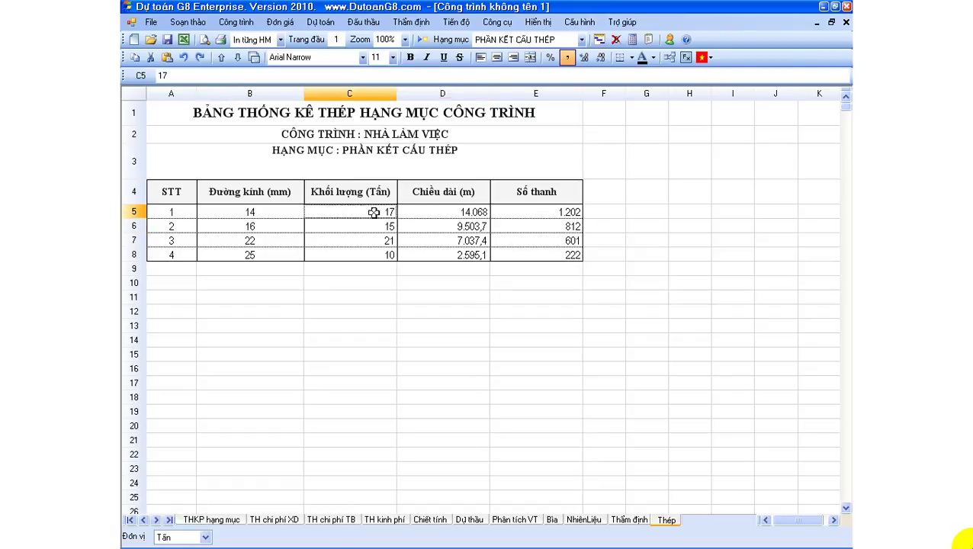
left_click(433, 213)
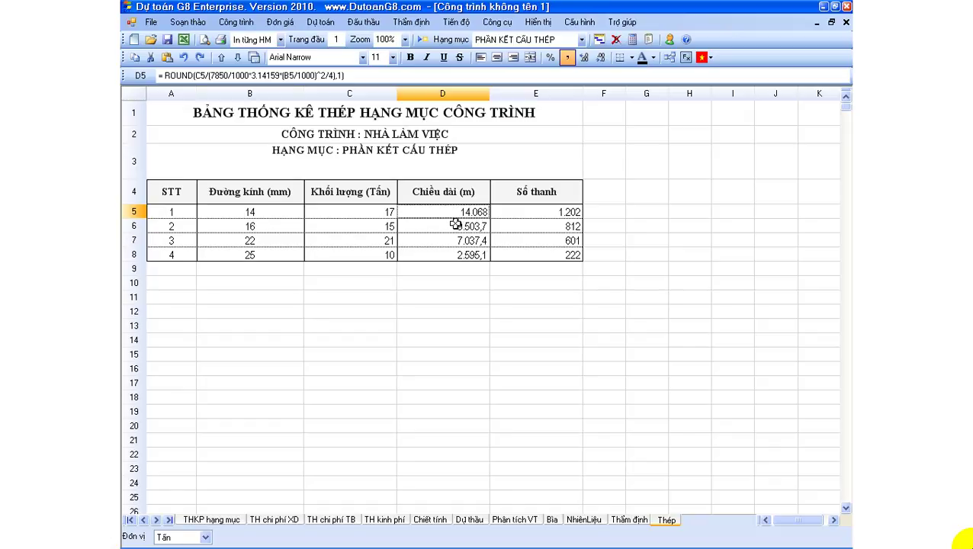
Inspect the Số thanh formulas for the 14, 16 and 22 mm bars and the length they refer to.
left_click(539, 215)
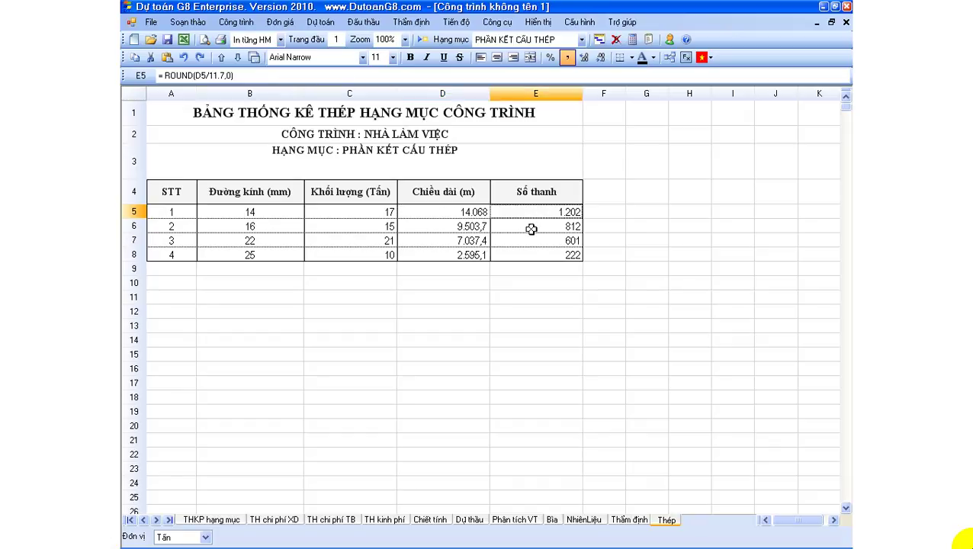
left_click(531, 229)
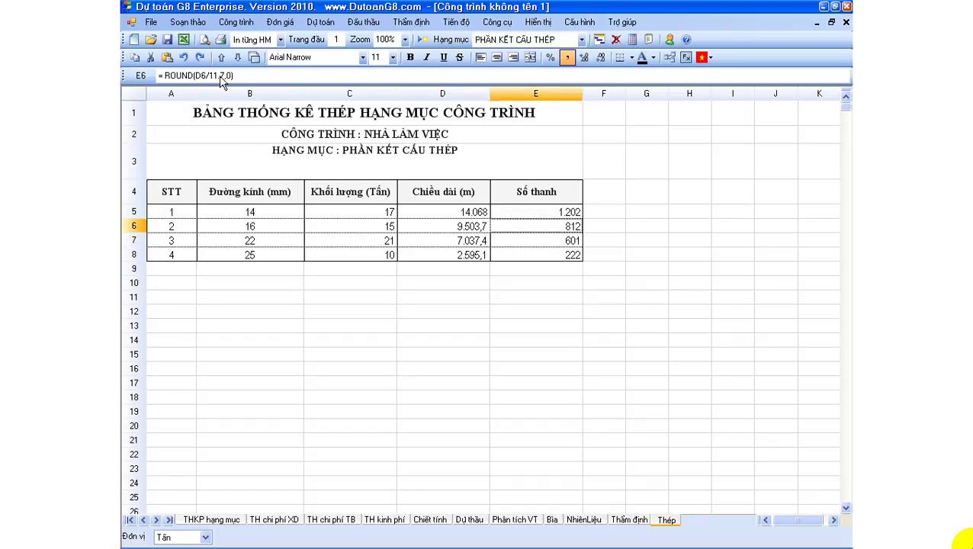
left_click(548, 242)
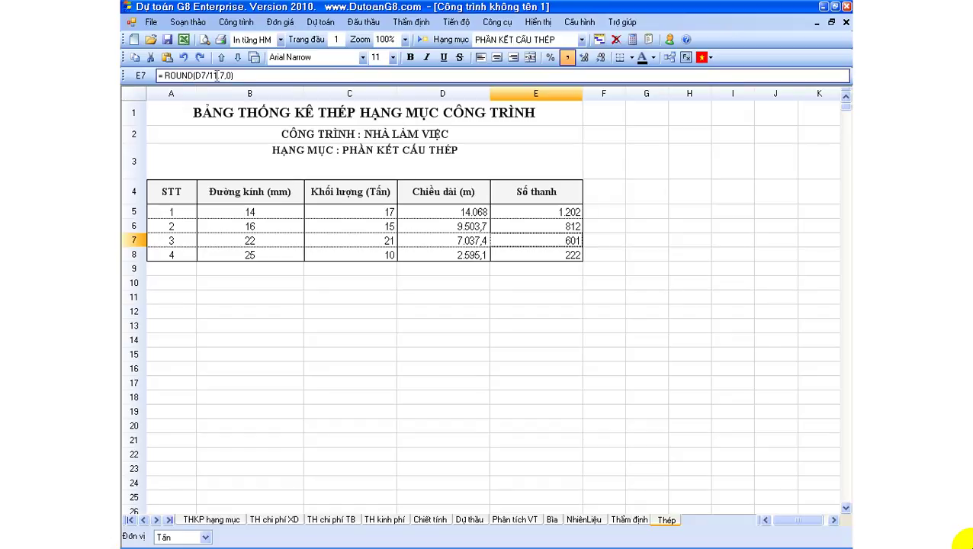
left_click(471, 240)
left_click(541, 239)
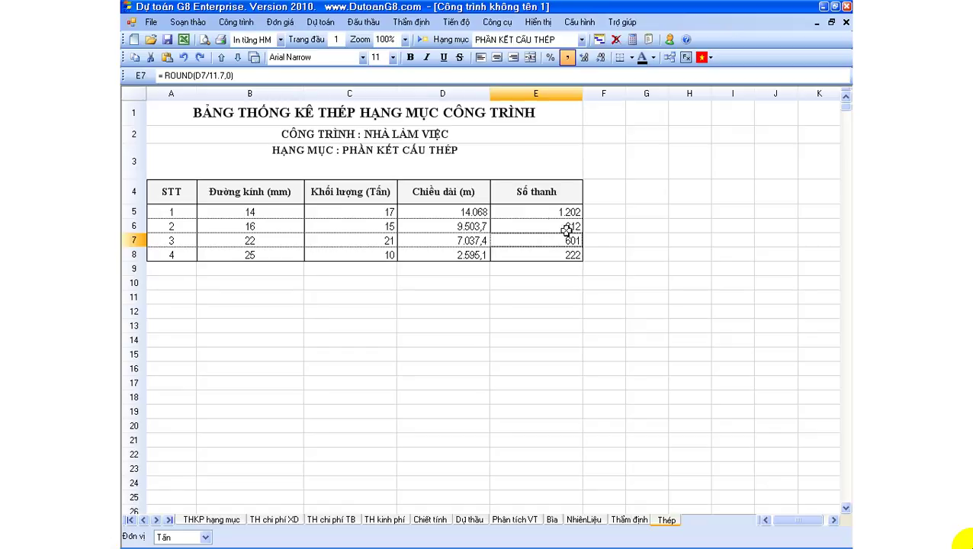
left_click(265, 241)
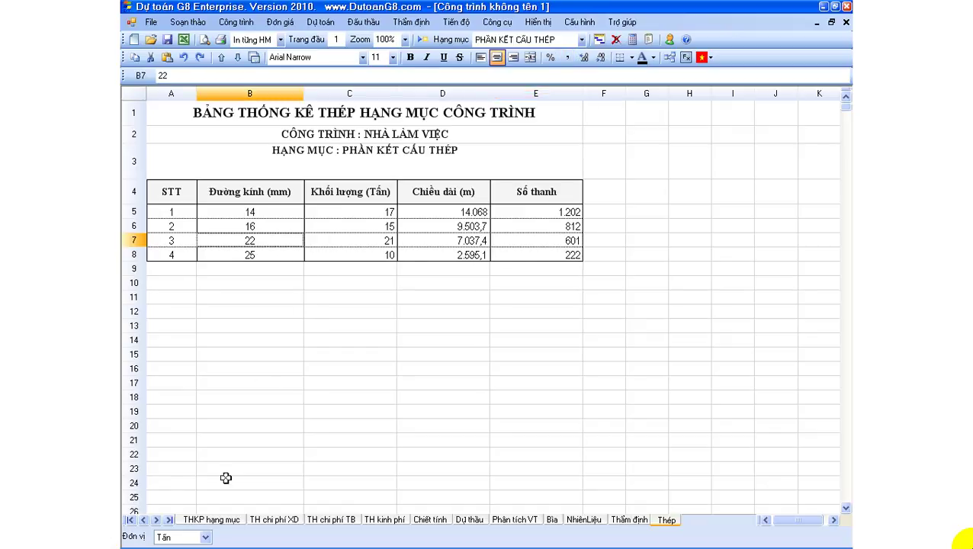
Go back to the Công trình sheet and review the D22 and D25 breakdown lines.
left_click(131, 519)
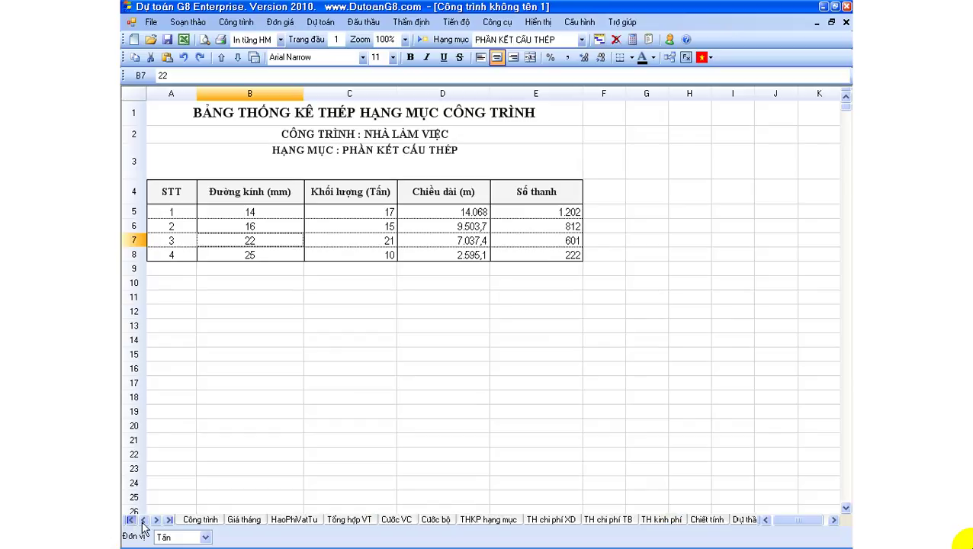
left_click(202, 520)
left_click(323, 322)
left_click(308, 398)
left_click(306, 385)
left_click(301, 299)
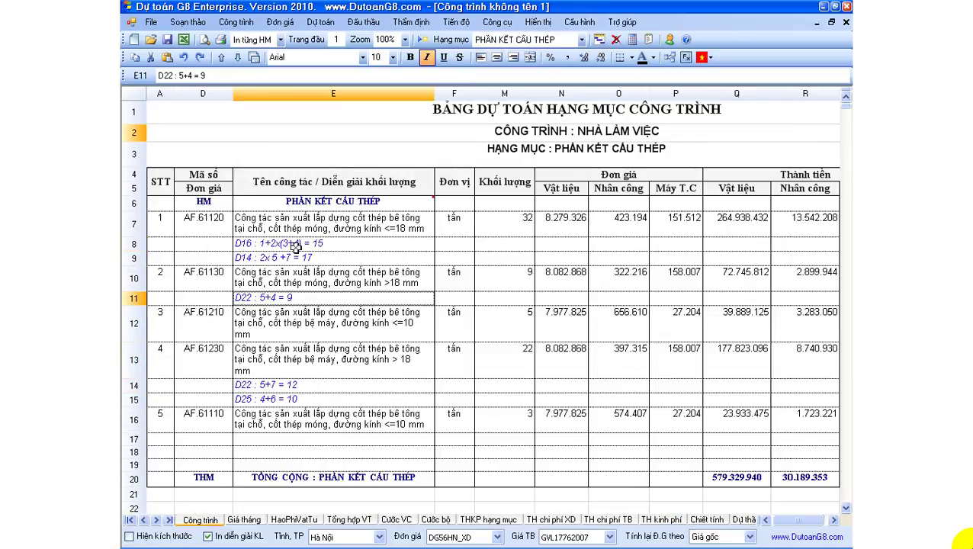
Examine how the D16 and D14 breakdown lines under AF.61120 are written, and check the item's unit.
left_click(293, 244)
left_click_drag(294, 248, 294, 255)
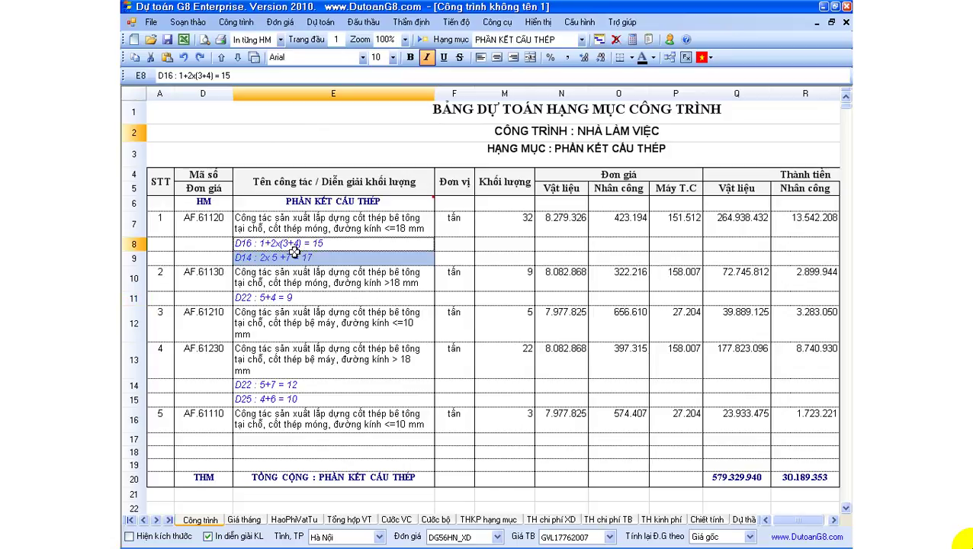
left_click(284, 257)
left_click(244, 246)
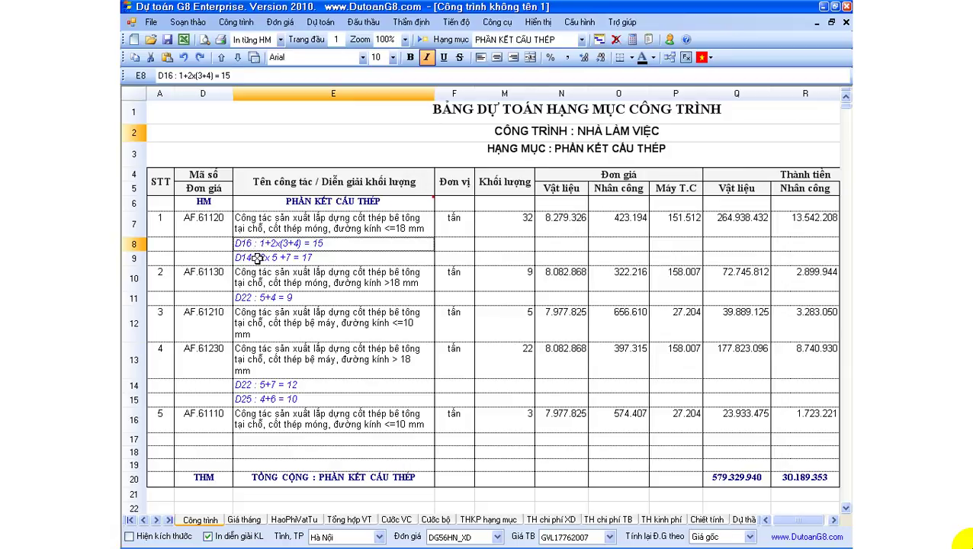
left_click(259, 259)
left_click(284, 247)
left_click(242, 260)
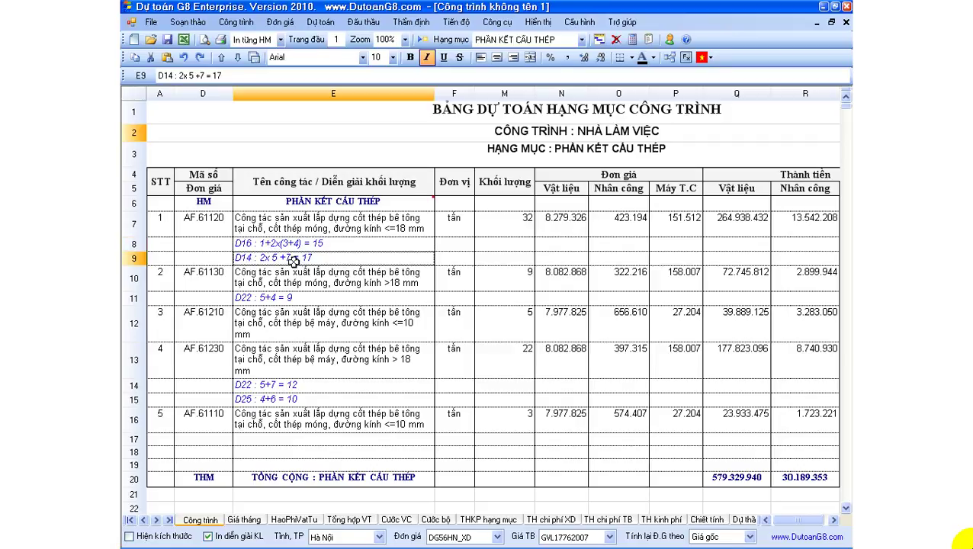
left_click(456, 224)
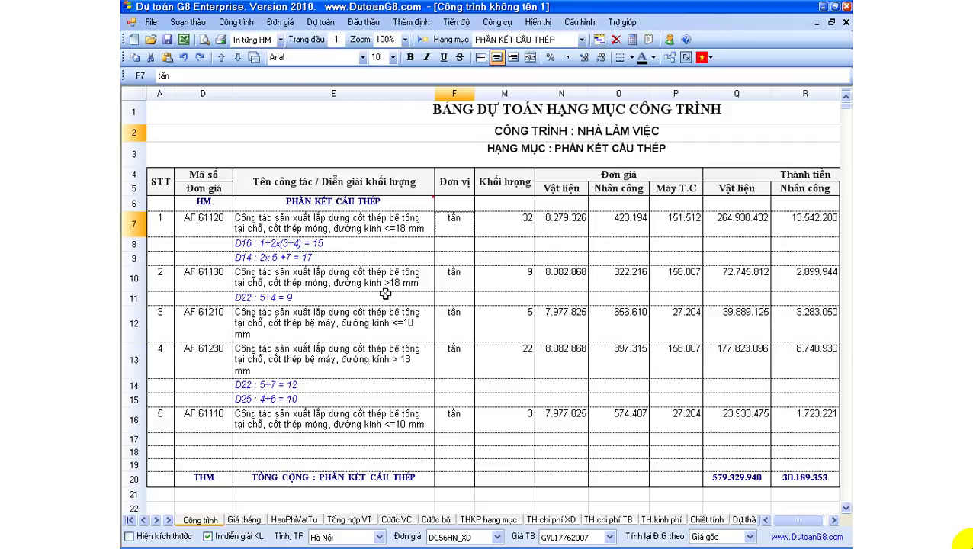
Reopen the steel statistics sheet Thép from the estimate.
left_click(156, 520)
left_click(156, 520)
left_click(157, 520)
left_click(157, 520)
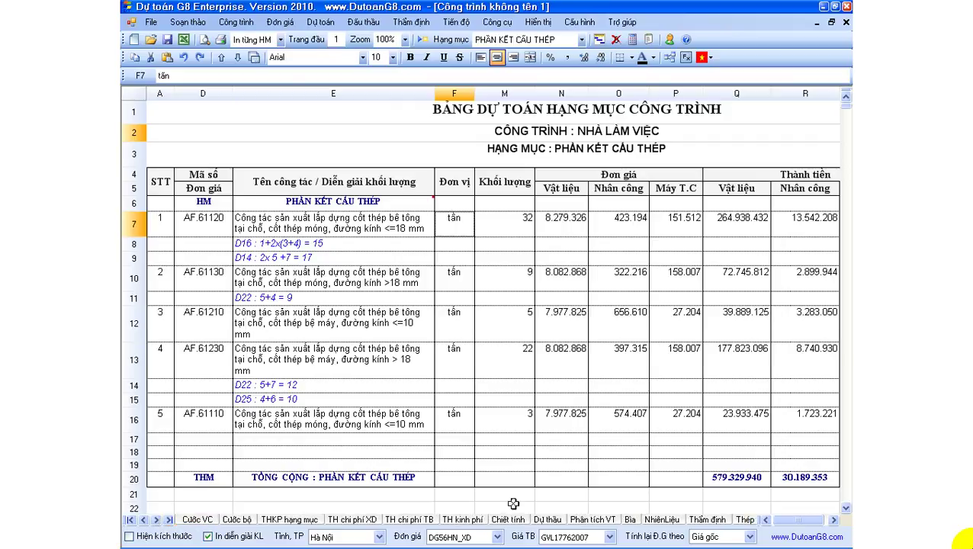
left_click(743, 520)
left_click(352, 297)
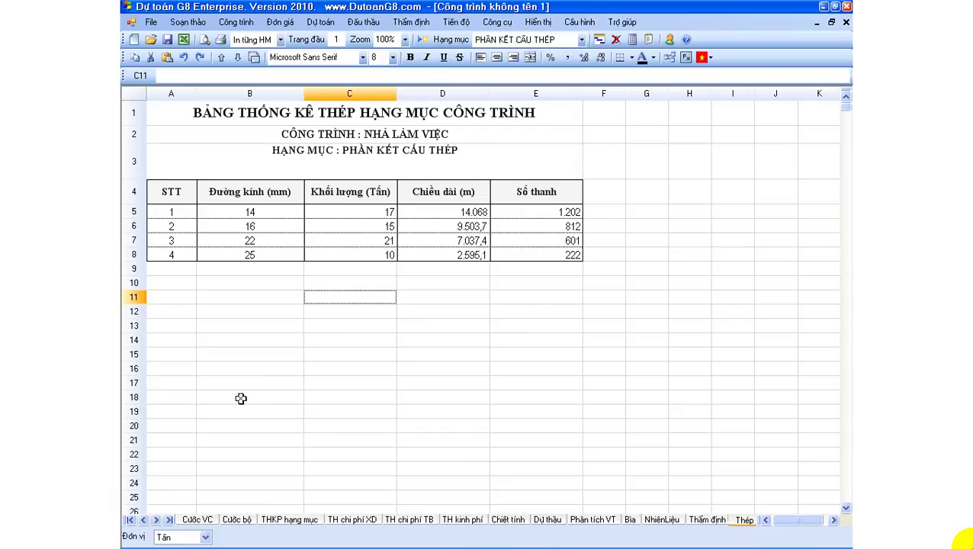
Switch the steel table's unit to kg and check the Khối lượng column.
left_click(183, 539)
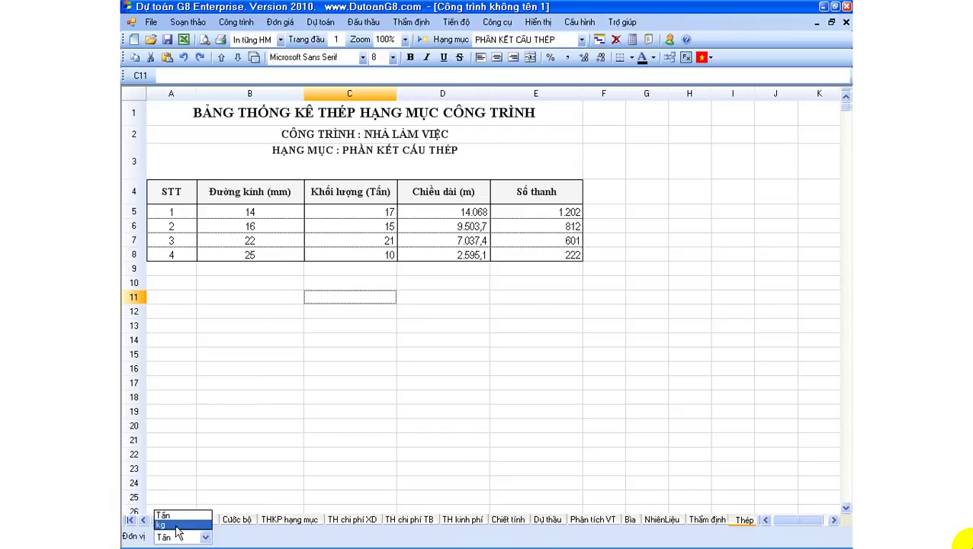
left_click(177, 525)
left_click(344, 308)
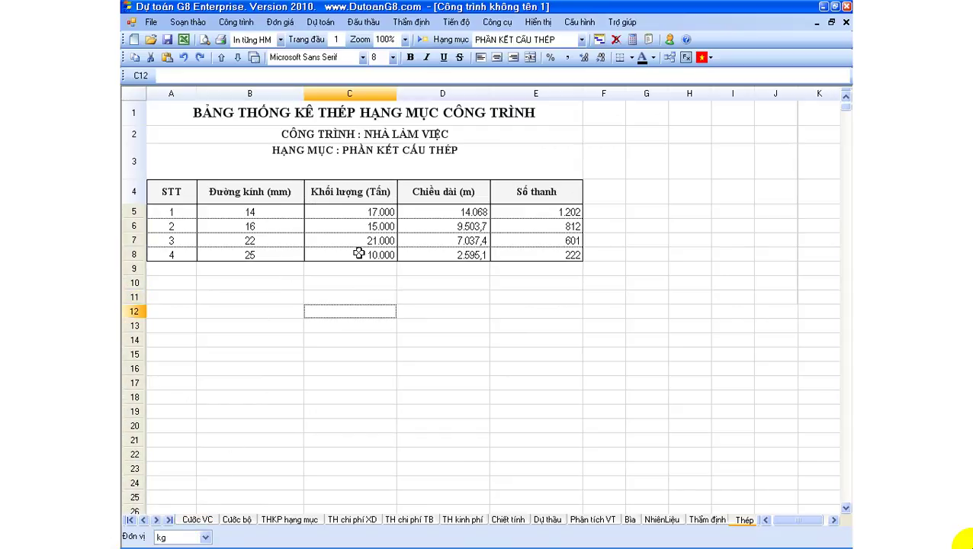
left_click_drag(369, 212, 368, 254)
left_click(364, 231)
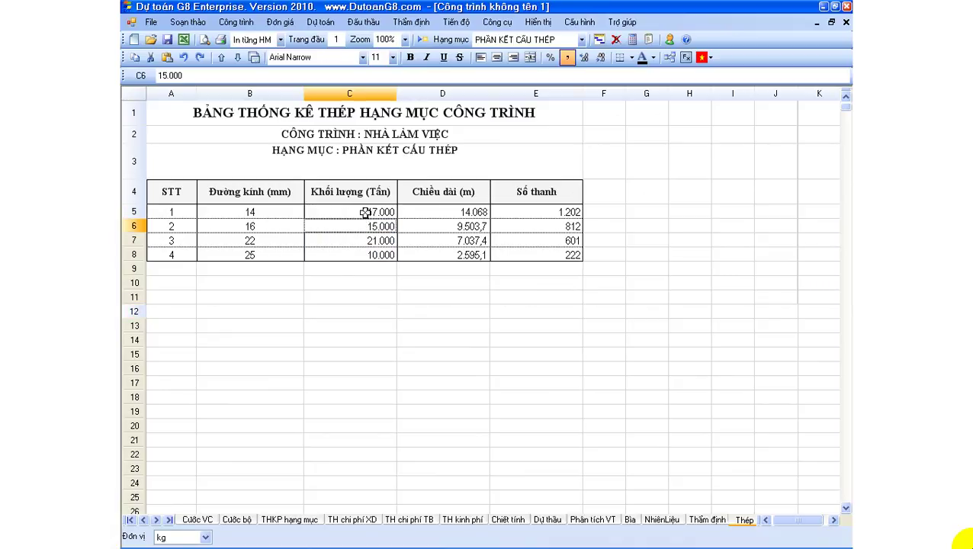
left_click_drag(366, 212, 363, 252)
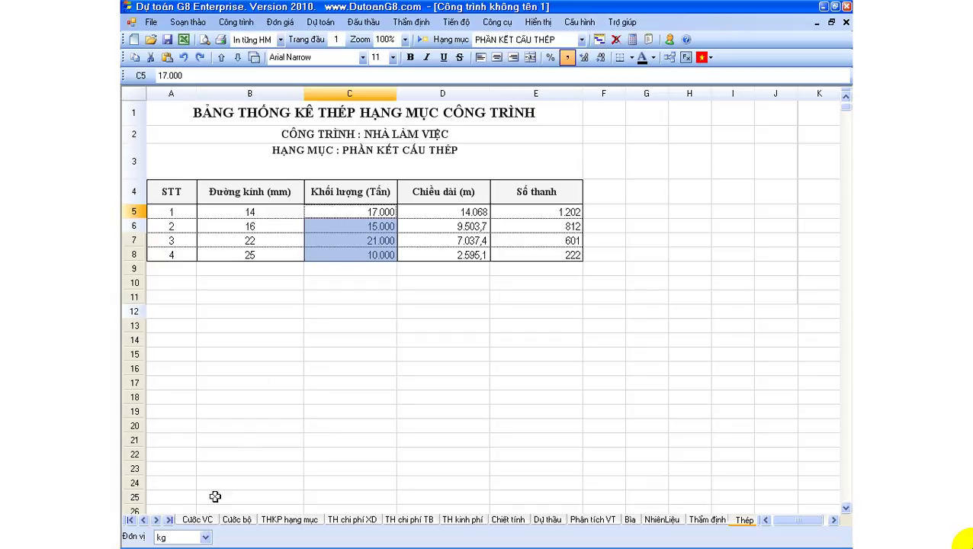
Set the steel table's unit back to Tấn and check the 16 mm bars' tonnage and bar count.
left_click(182, 539)
left_click(195, 517)
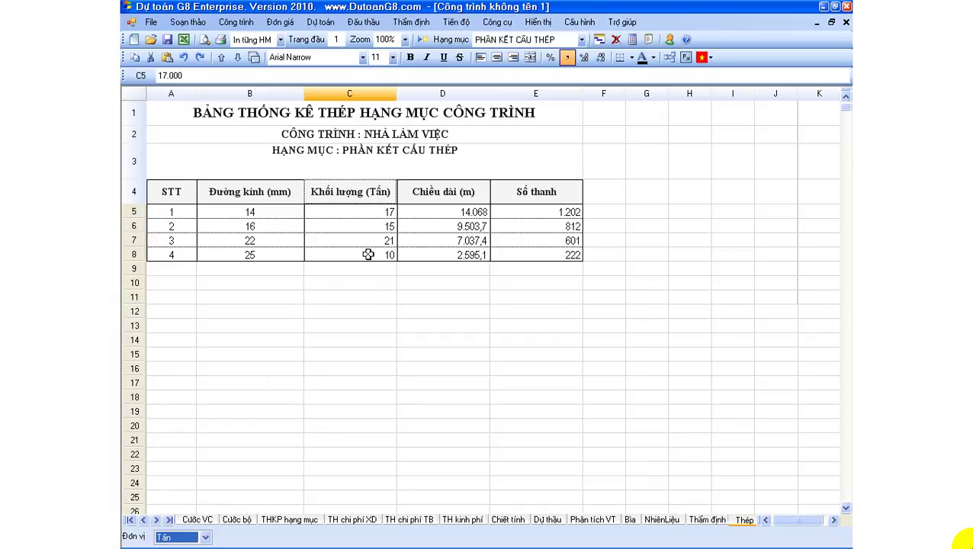
left_click_drag(370, 217, 374, 242)
left_click(370, 229)
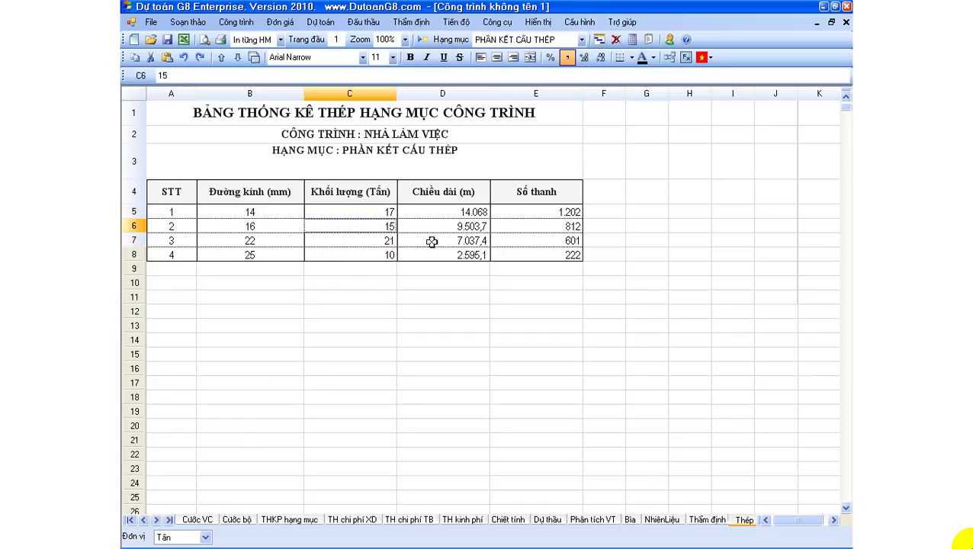
left_click(500, 229)
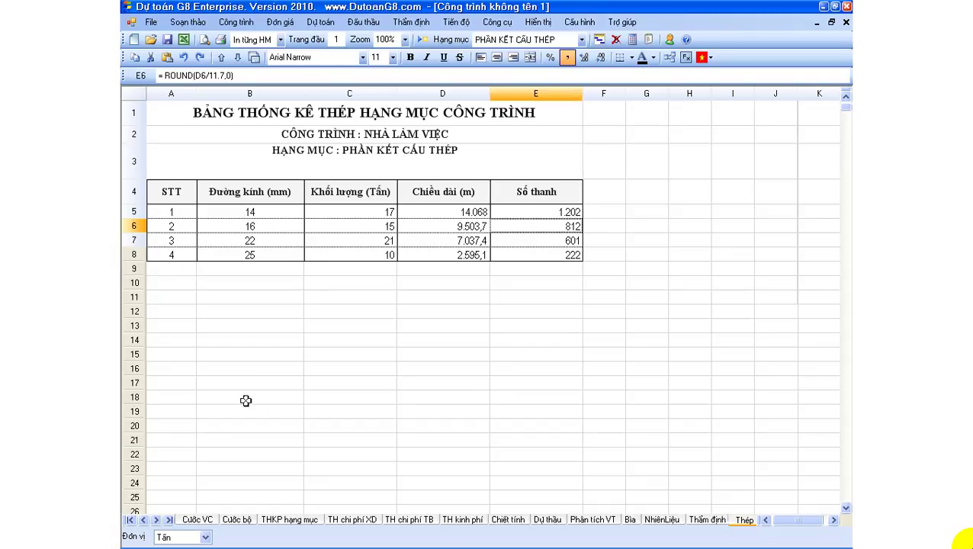
left_click(281, 229)
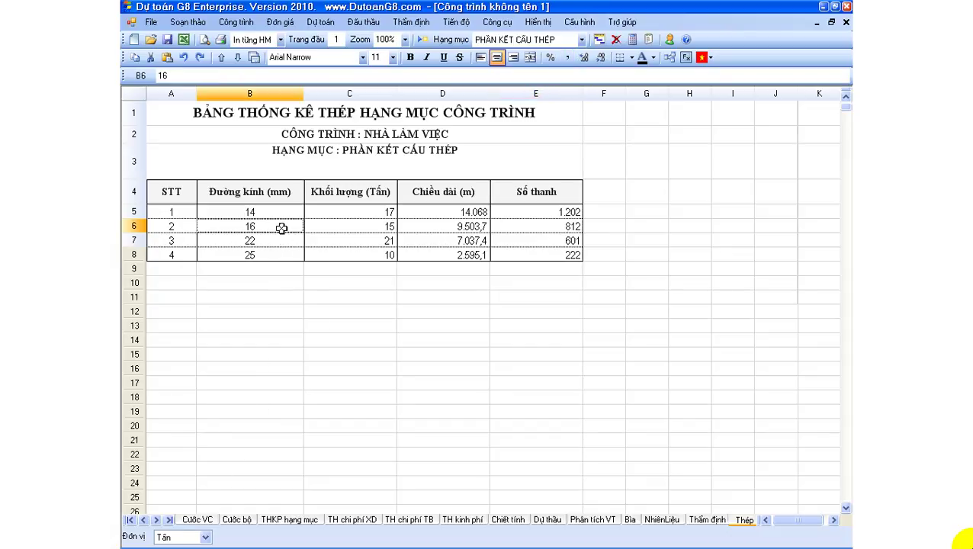